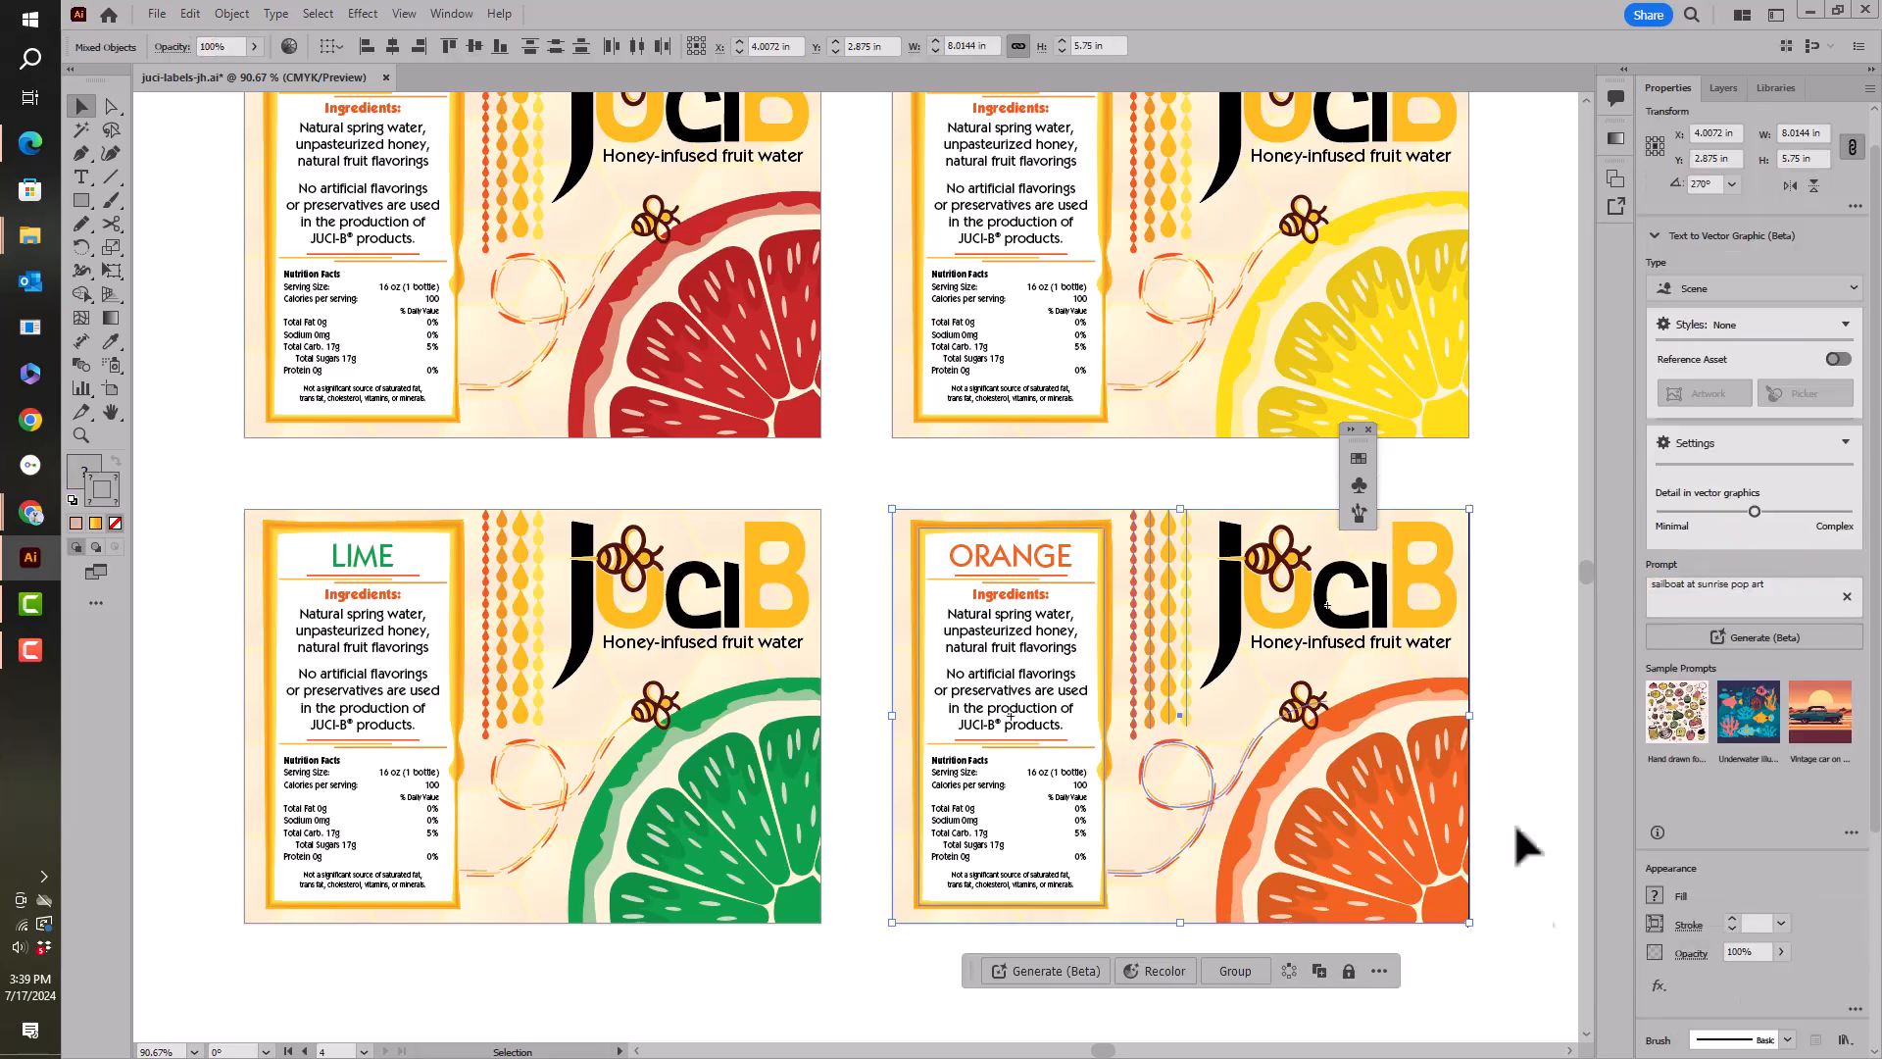
# Create a dynamic symbol named label-done from the selected orange label artwork.
pyautogui.click(1357, 484)
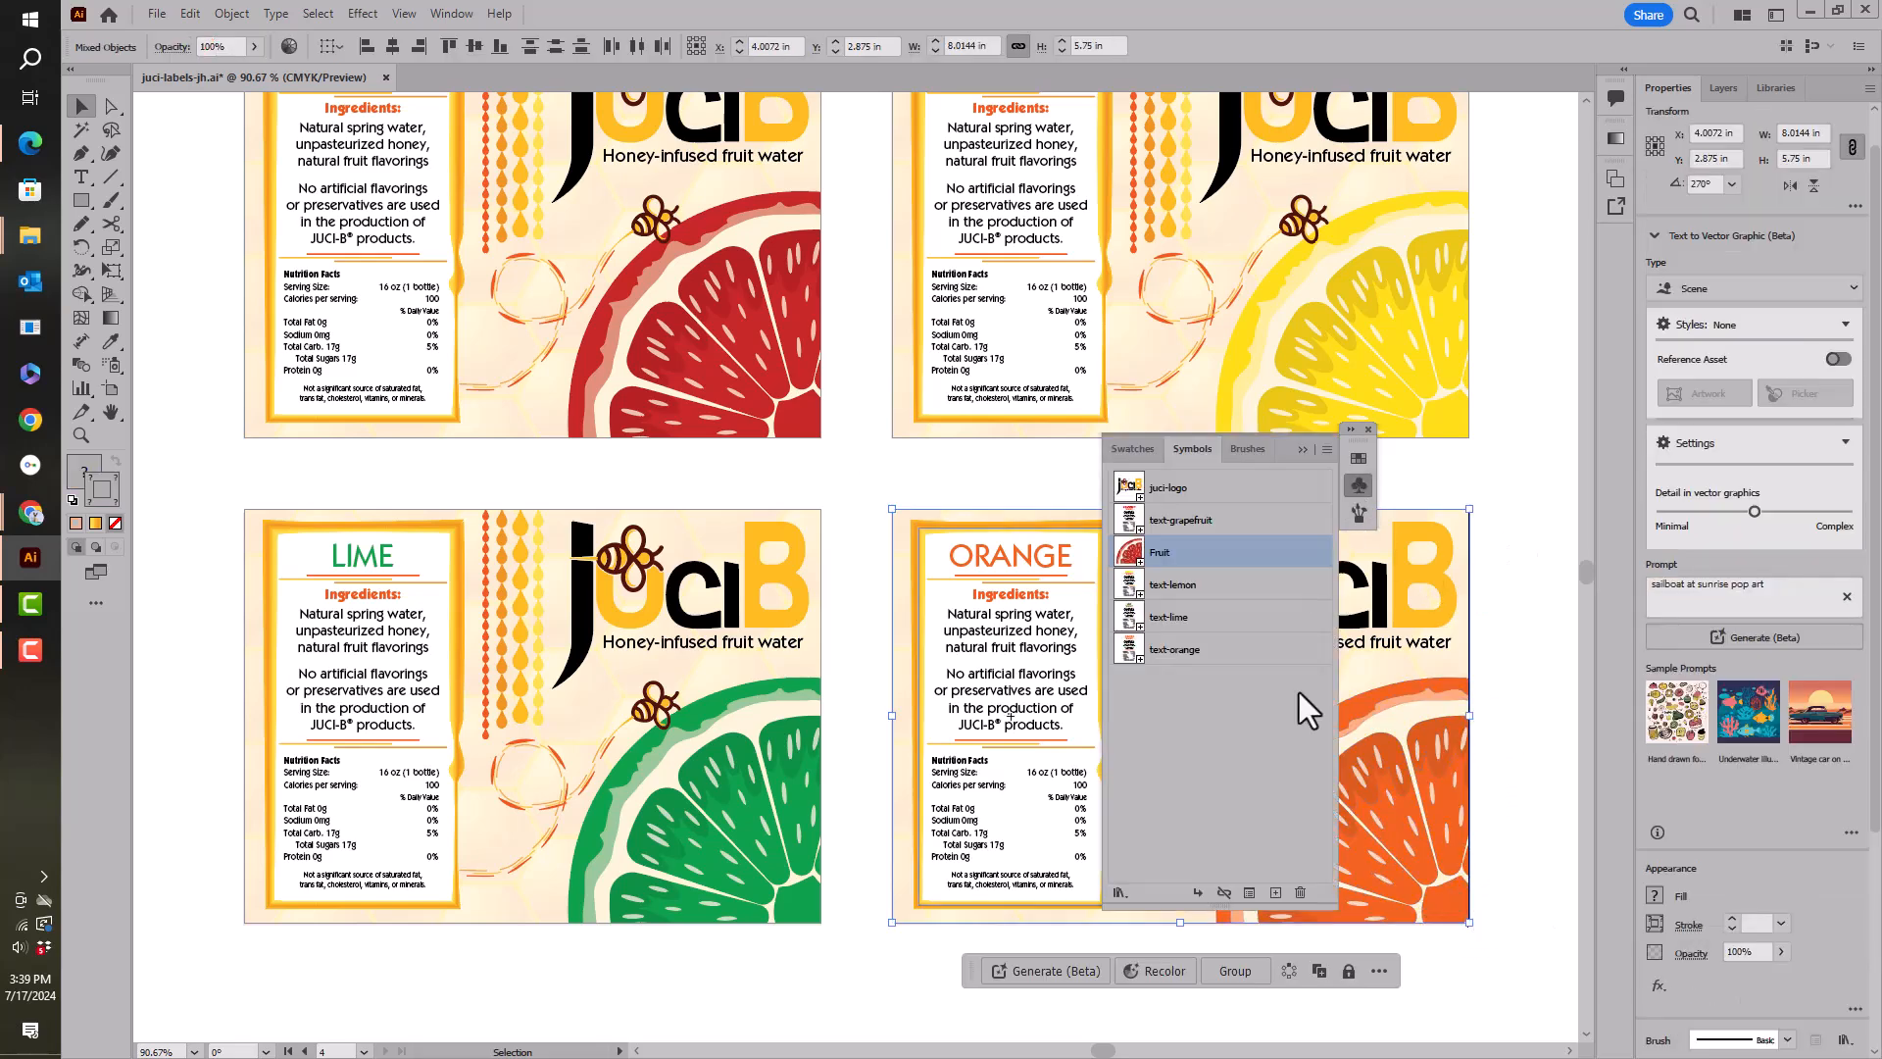
pyautogui.click(1273, 894)
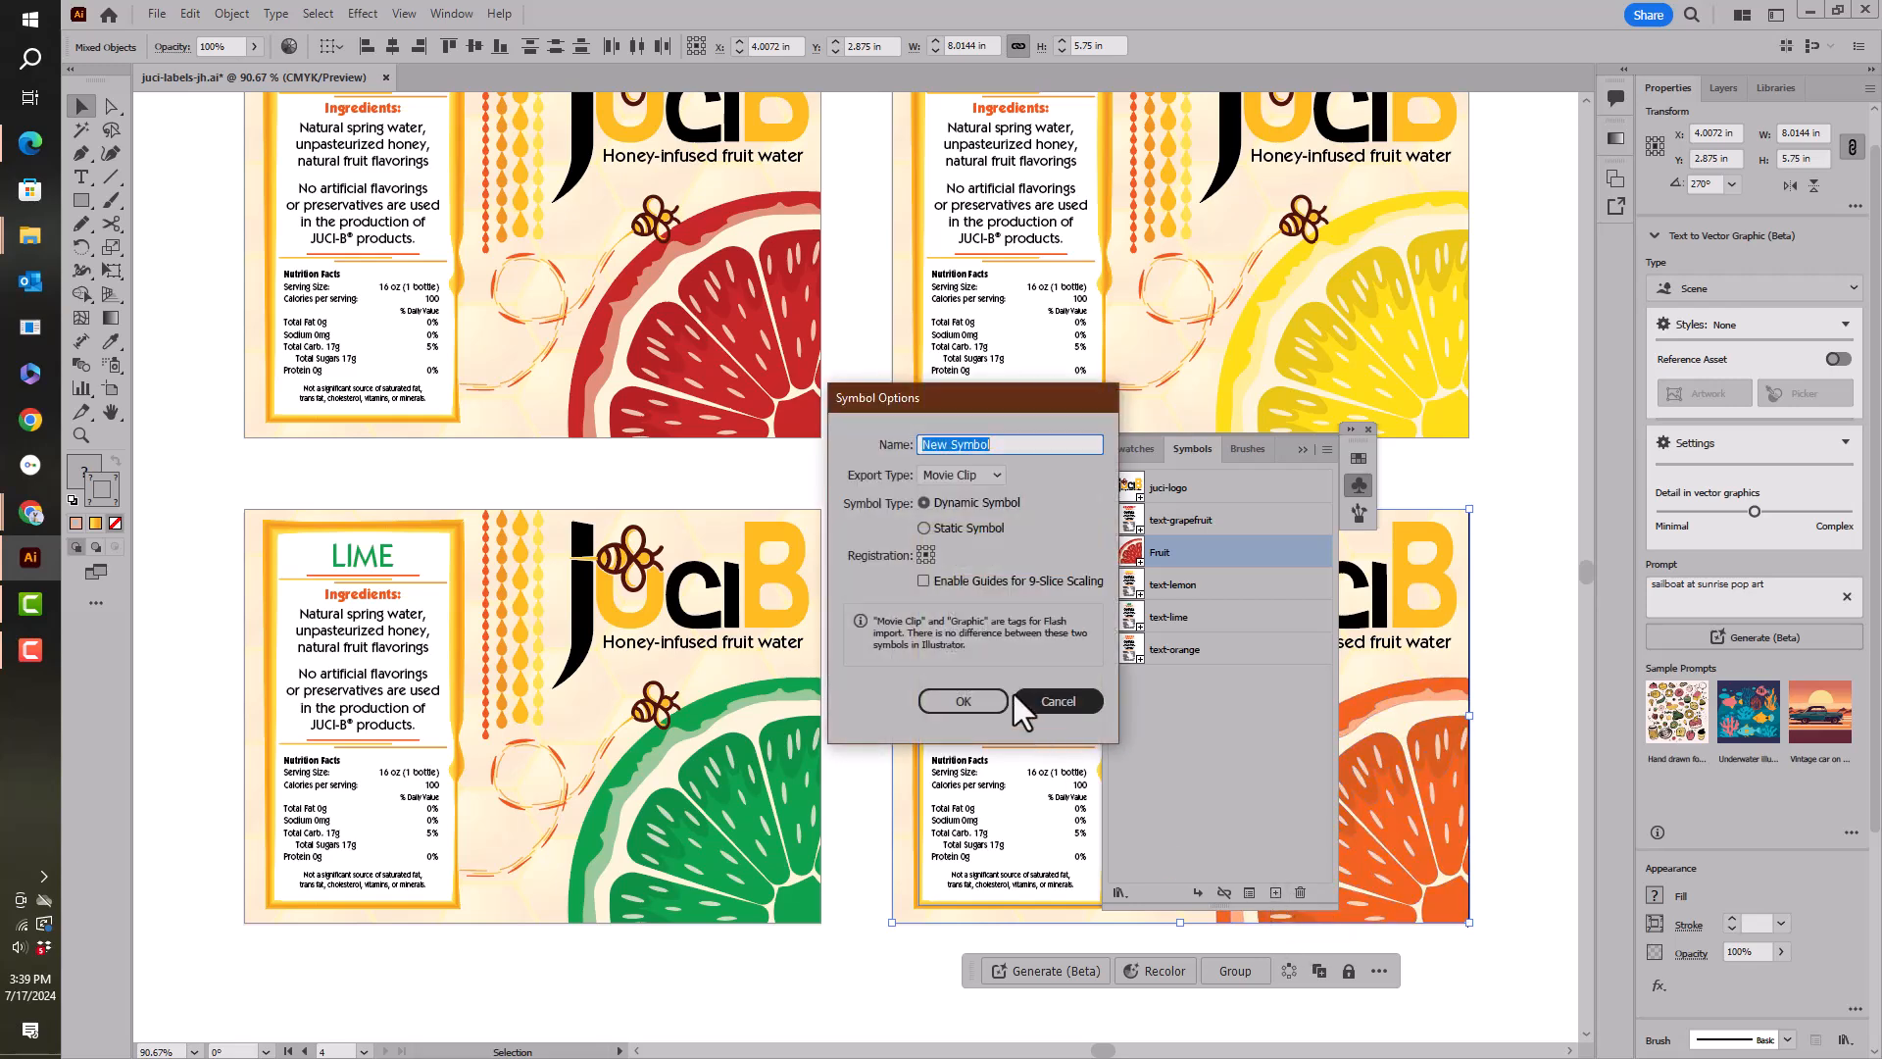
pyautogui.write('lab')
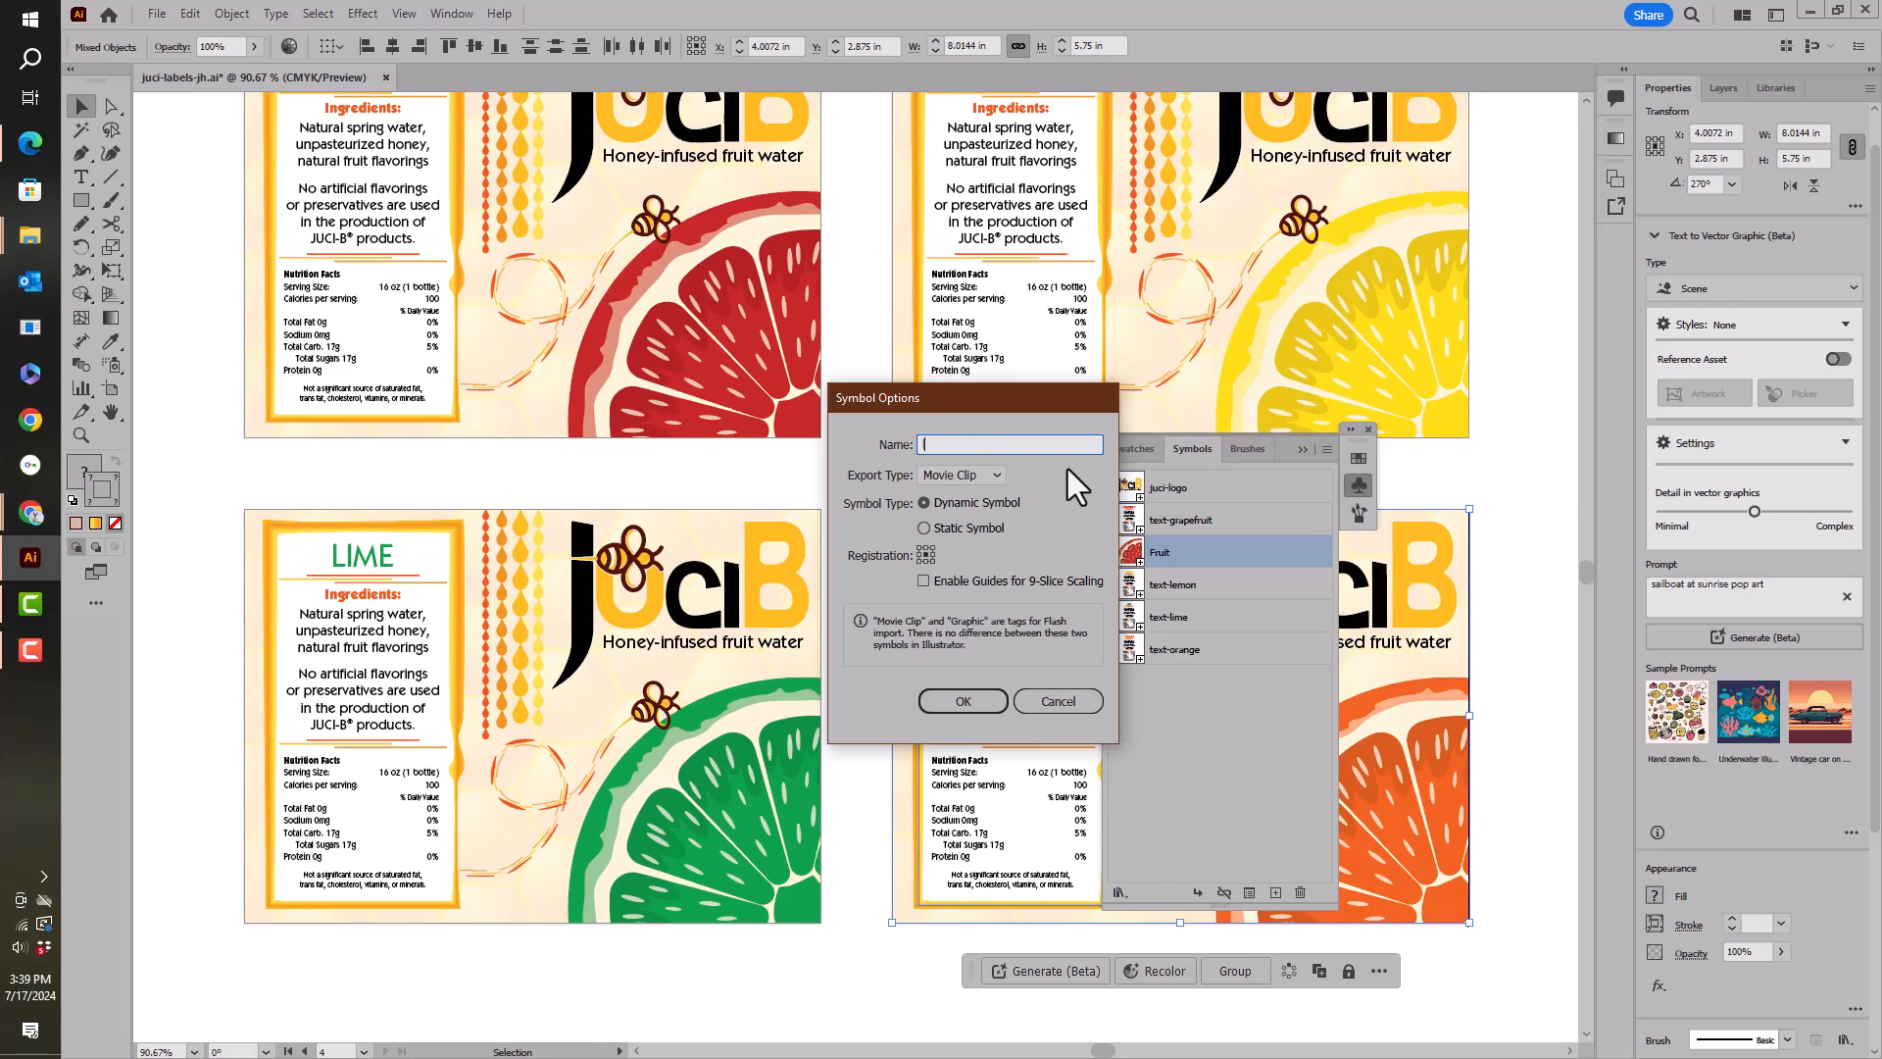
pyautogui.write('el-done')
pyautogui.click(971, 699)
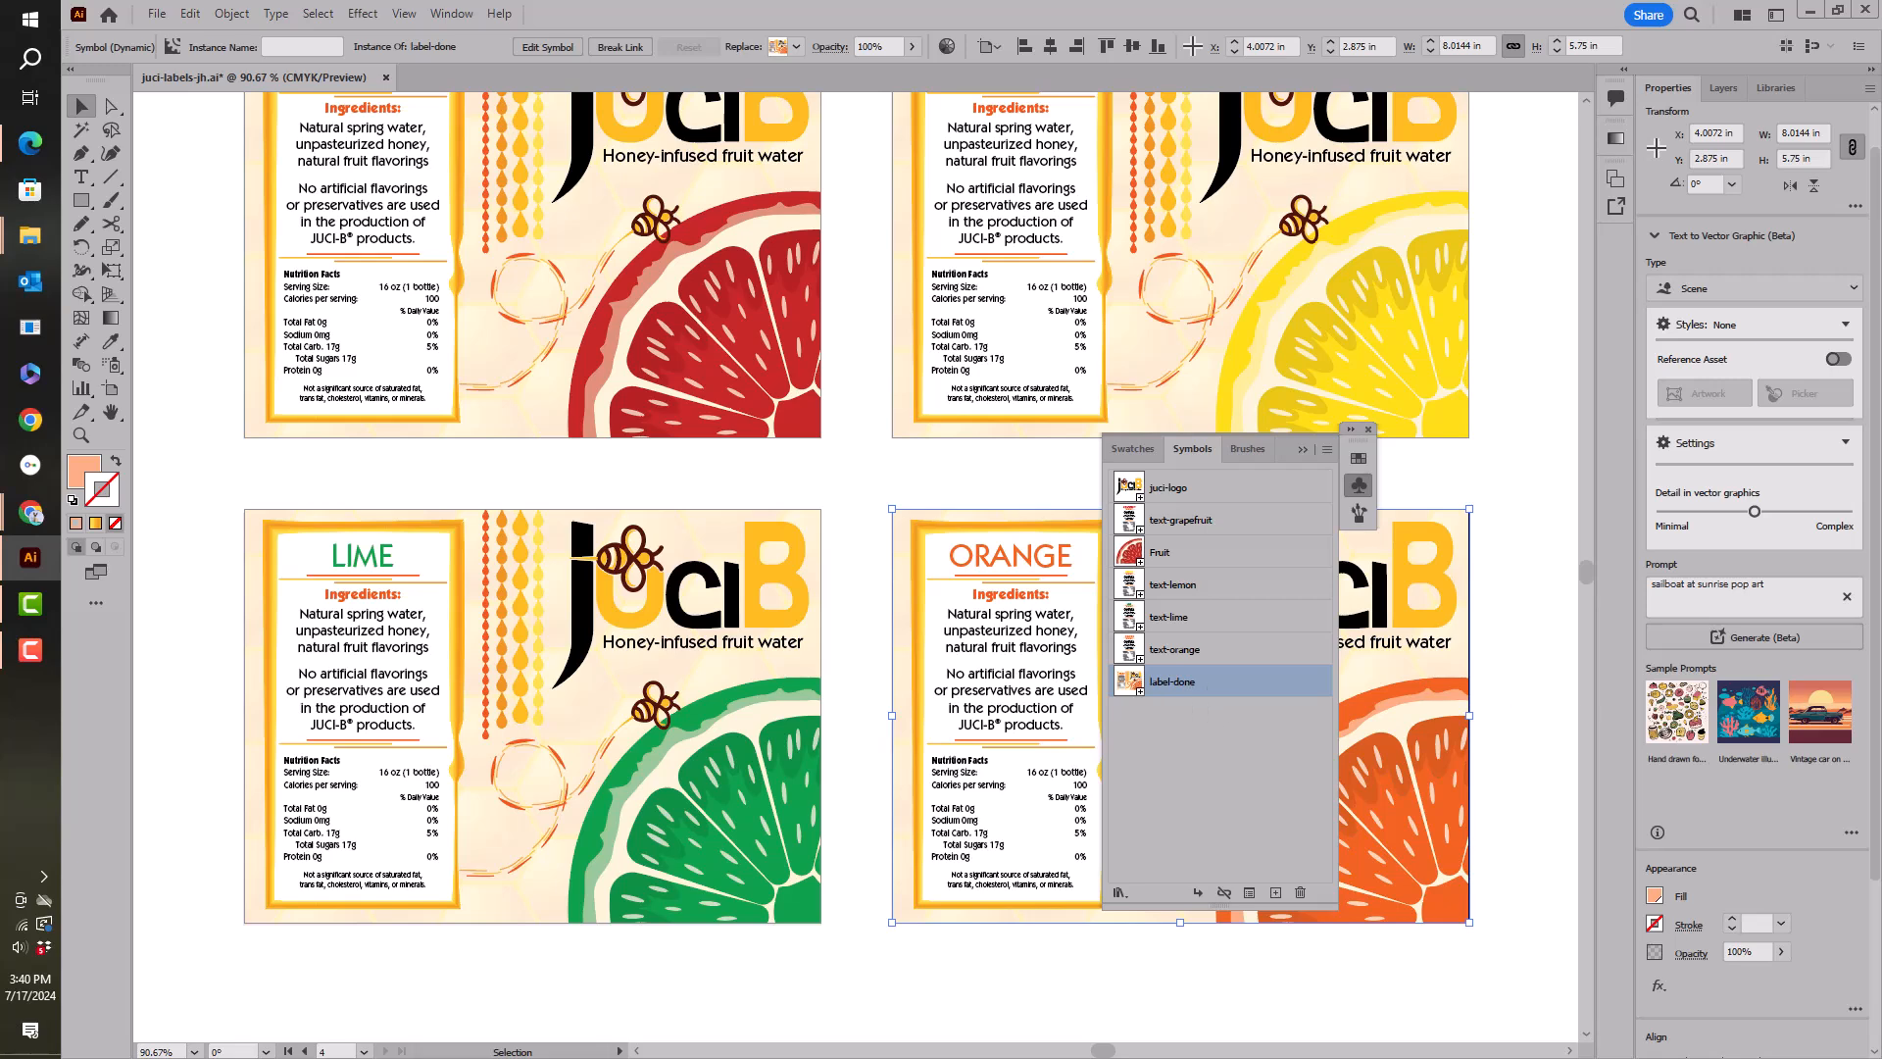
# Save the document's symbols as a library named juci-symbolsjh.ai in the Juice folder.
pyautogui.click(1326, 449)
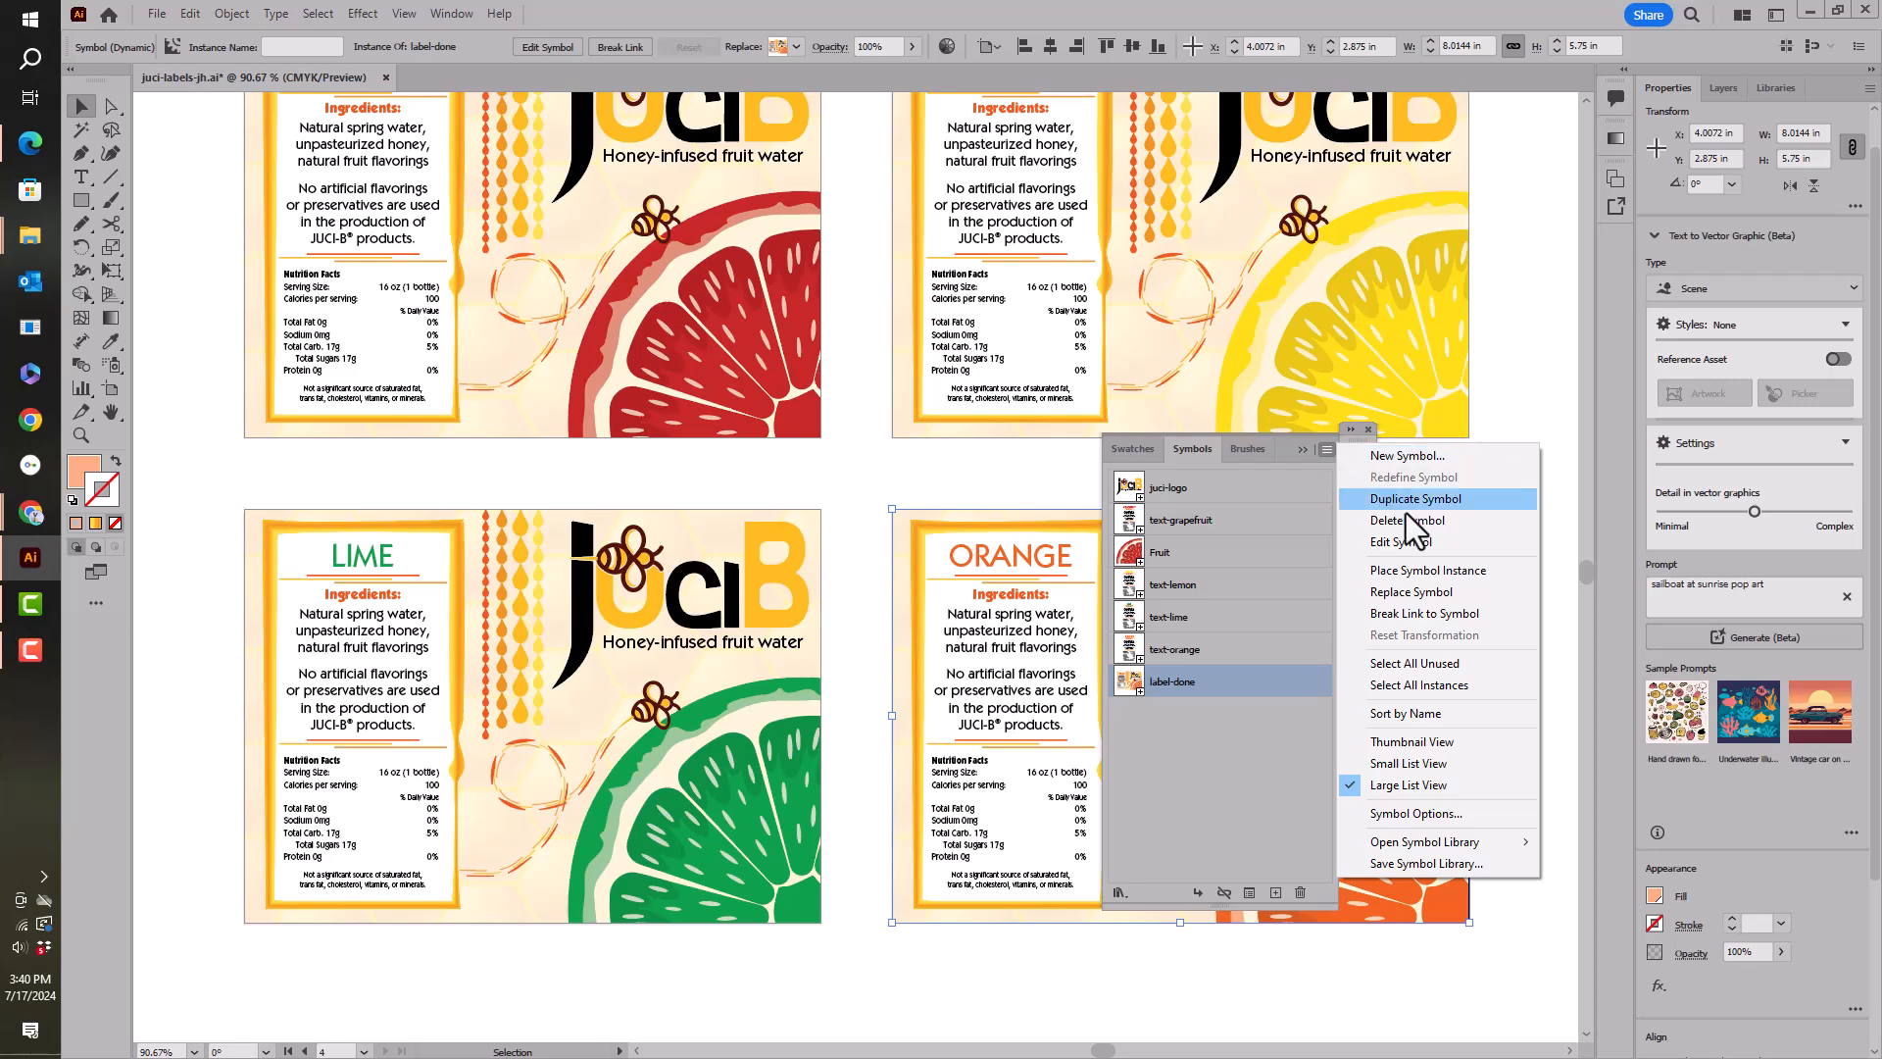
pyautogui.click(1421, 862)
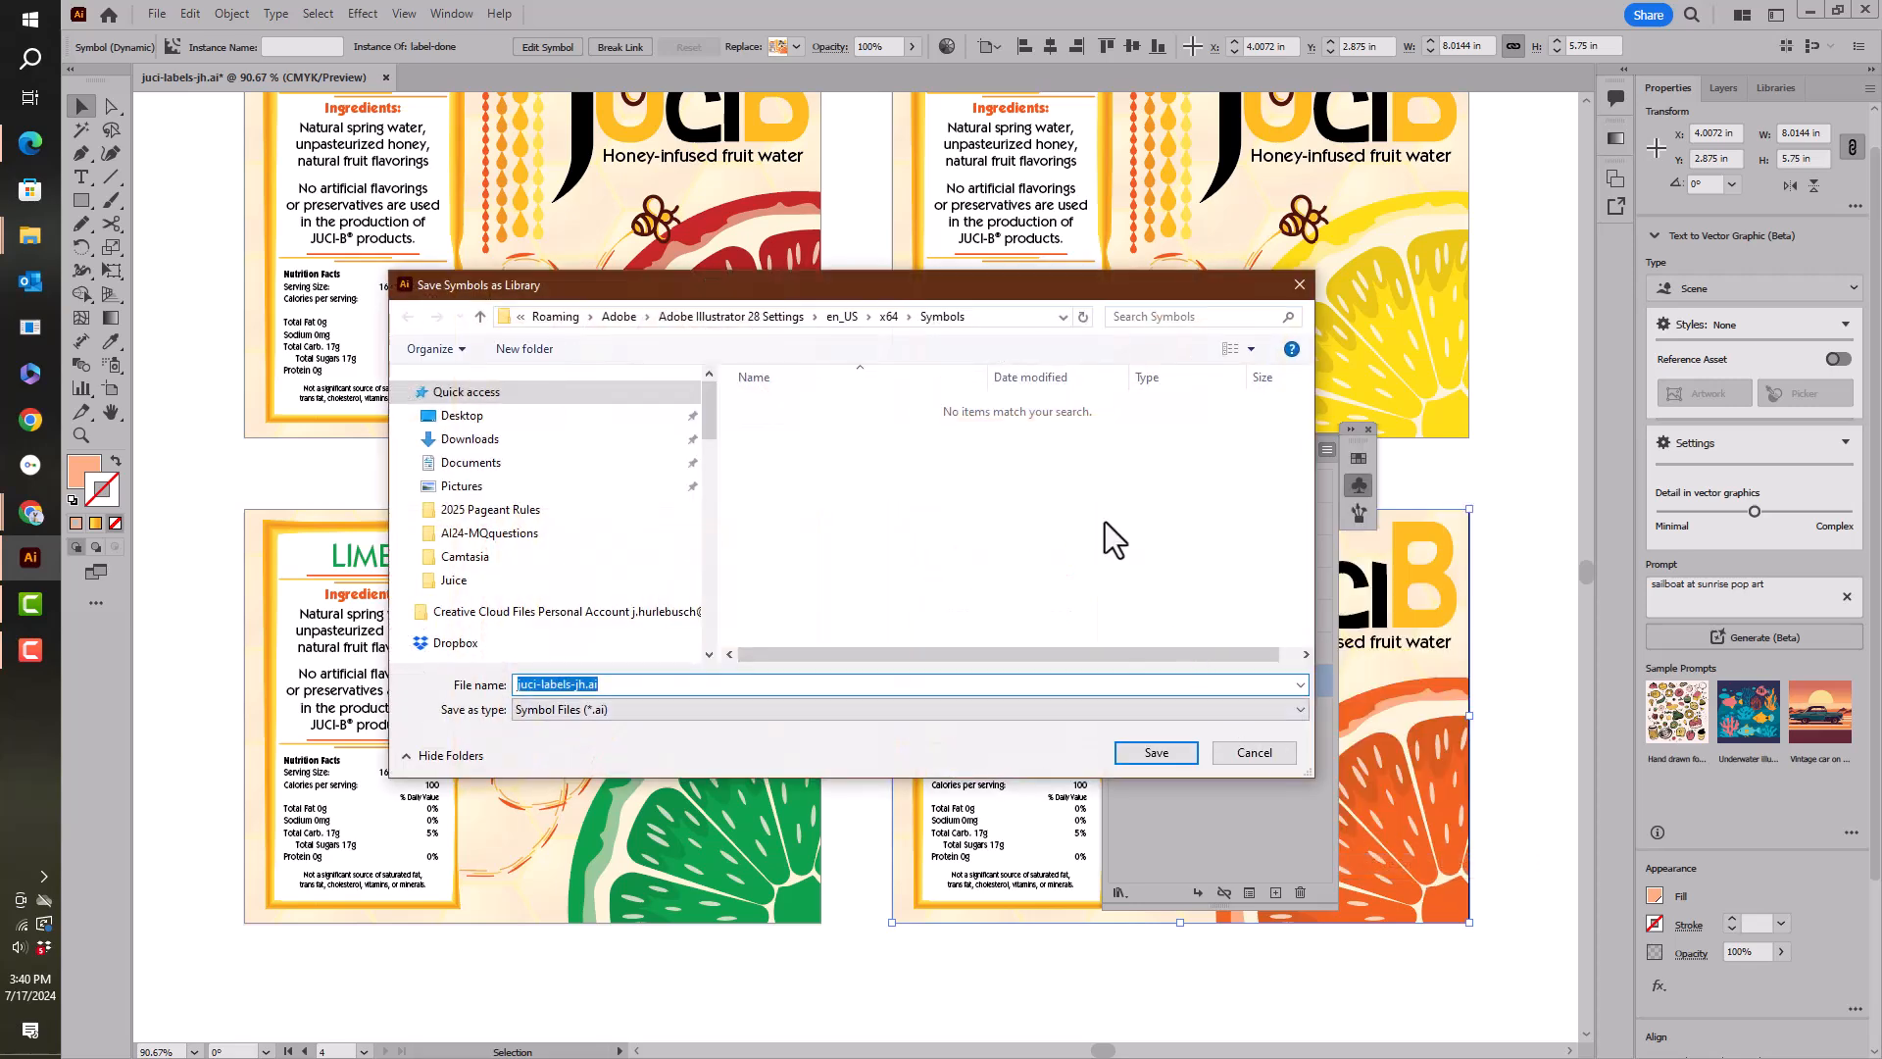
pyautogui.click(453, 581)
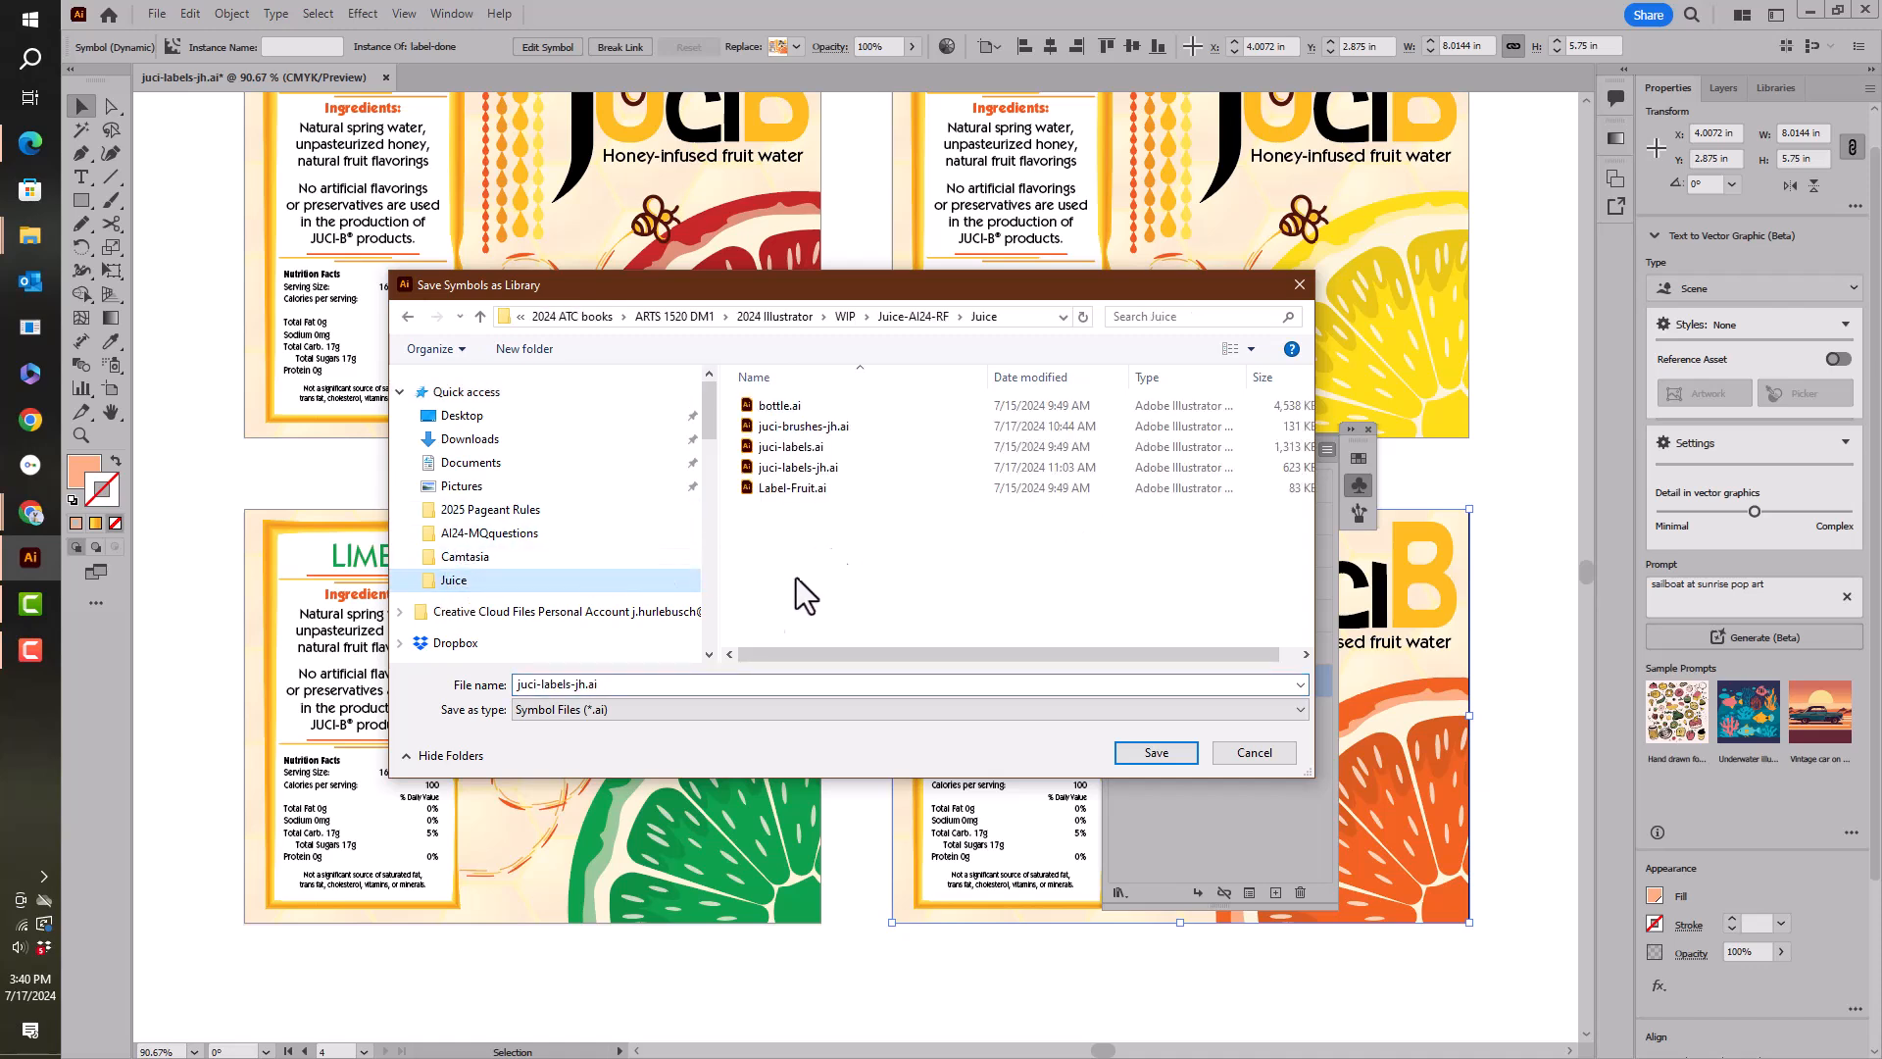
pyautogui.doubleClick(559, 683)
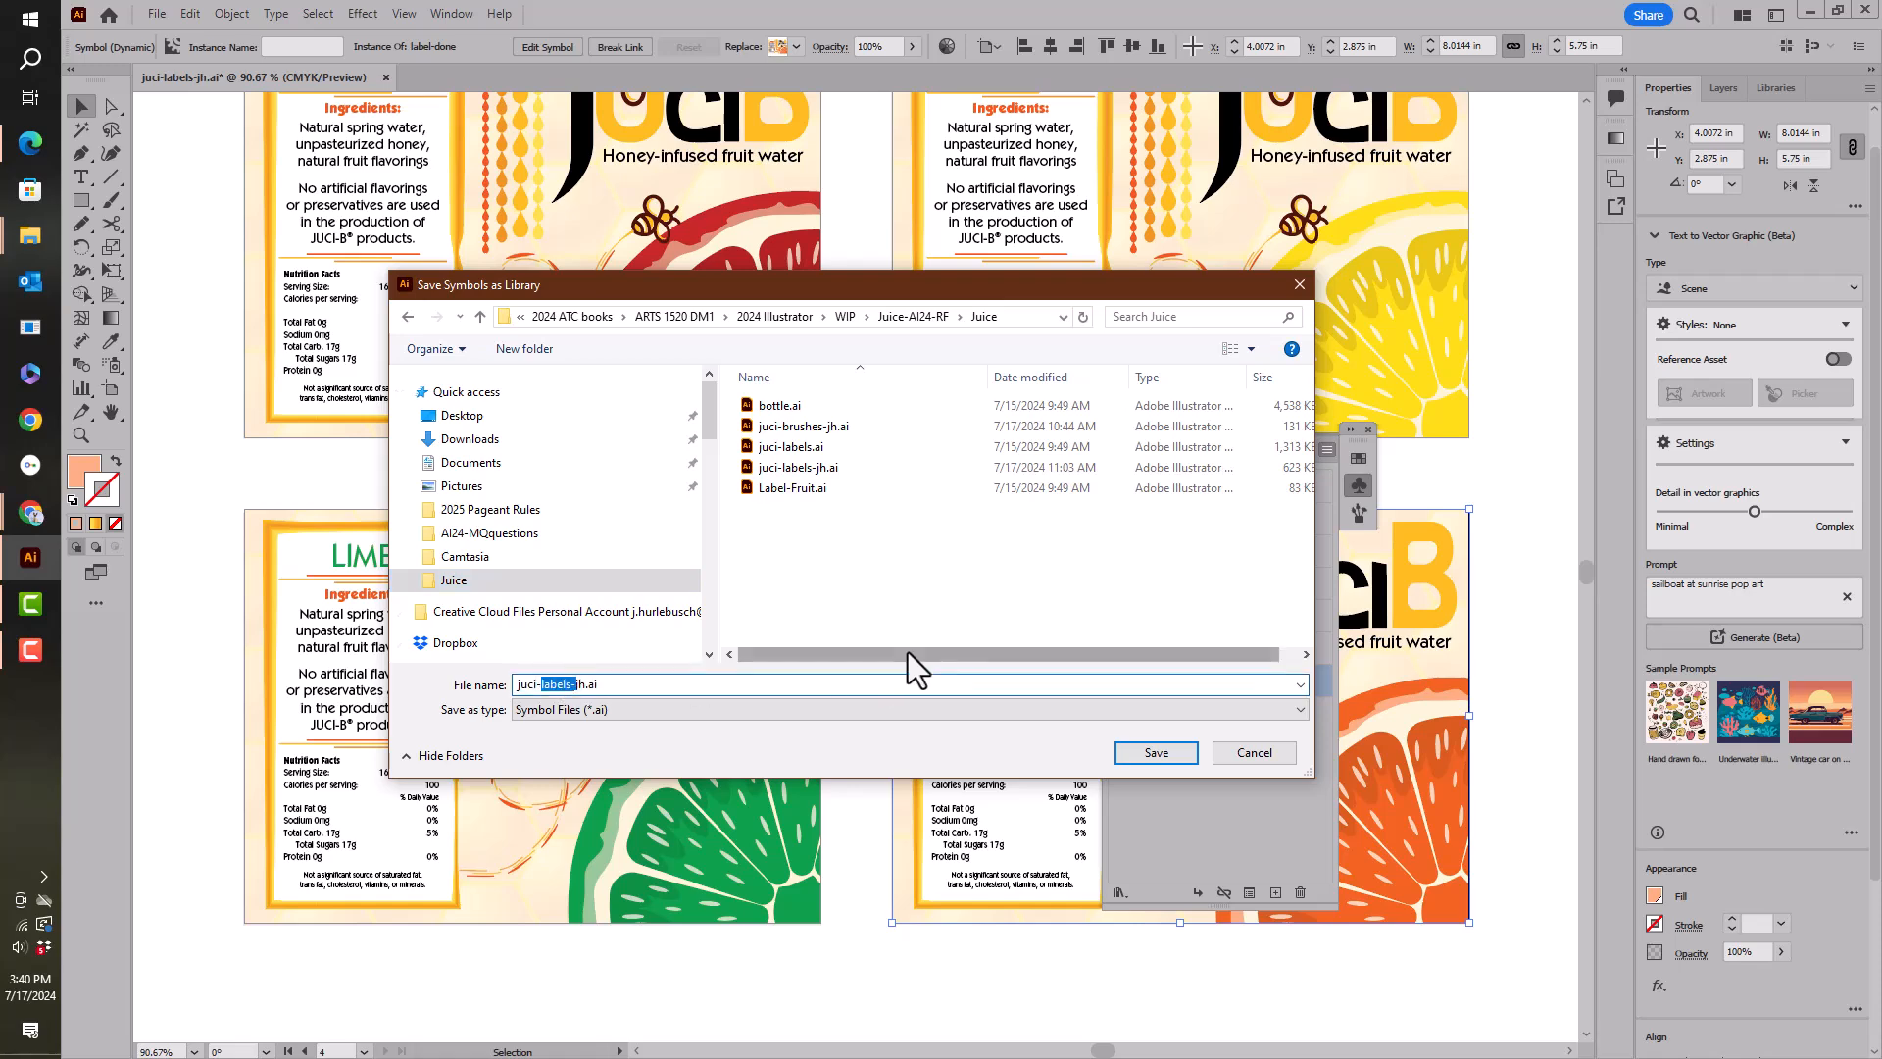
pyautogui.press('BackSpace')
pyautogui.write('symbols')
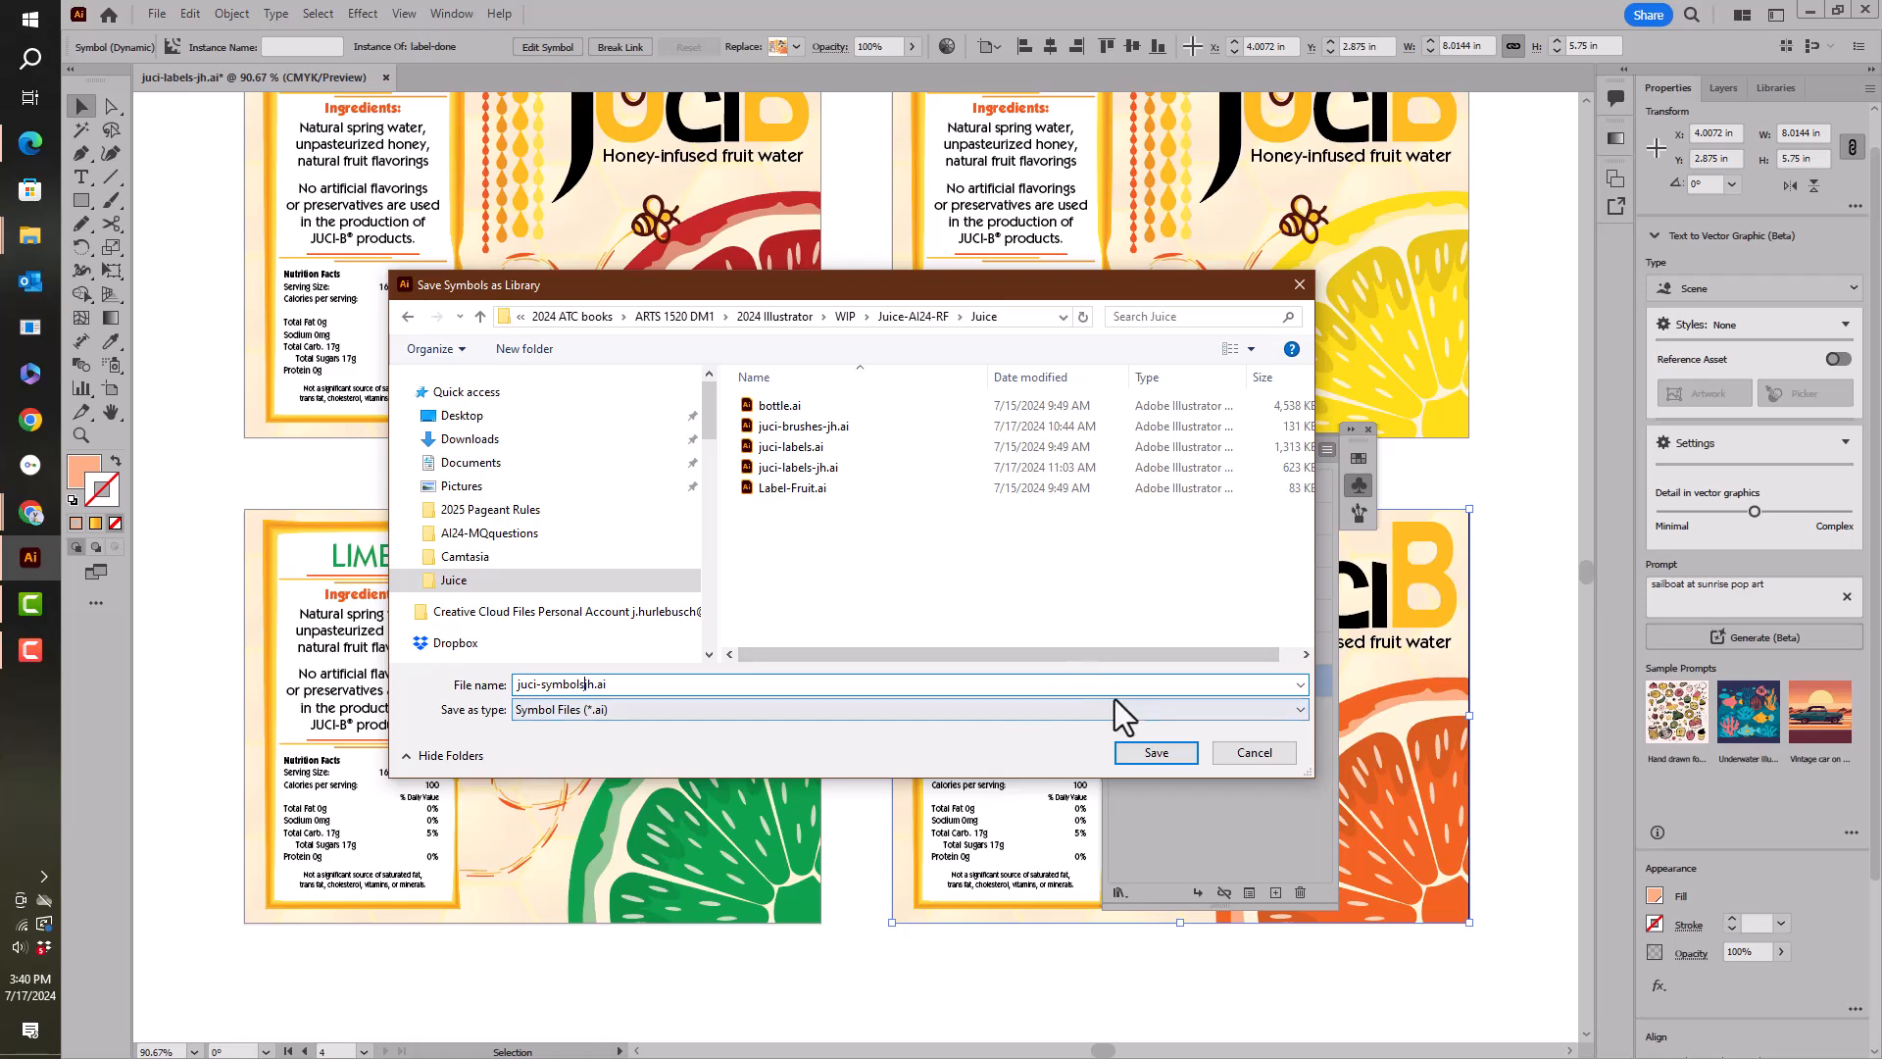
pyautogui.click(1152, 752)
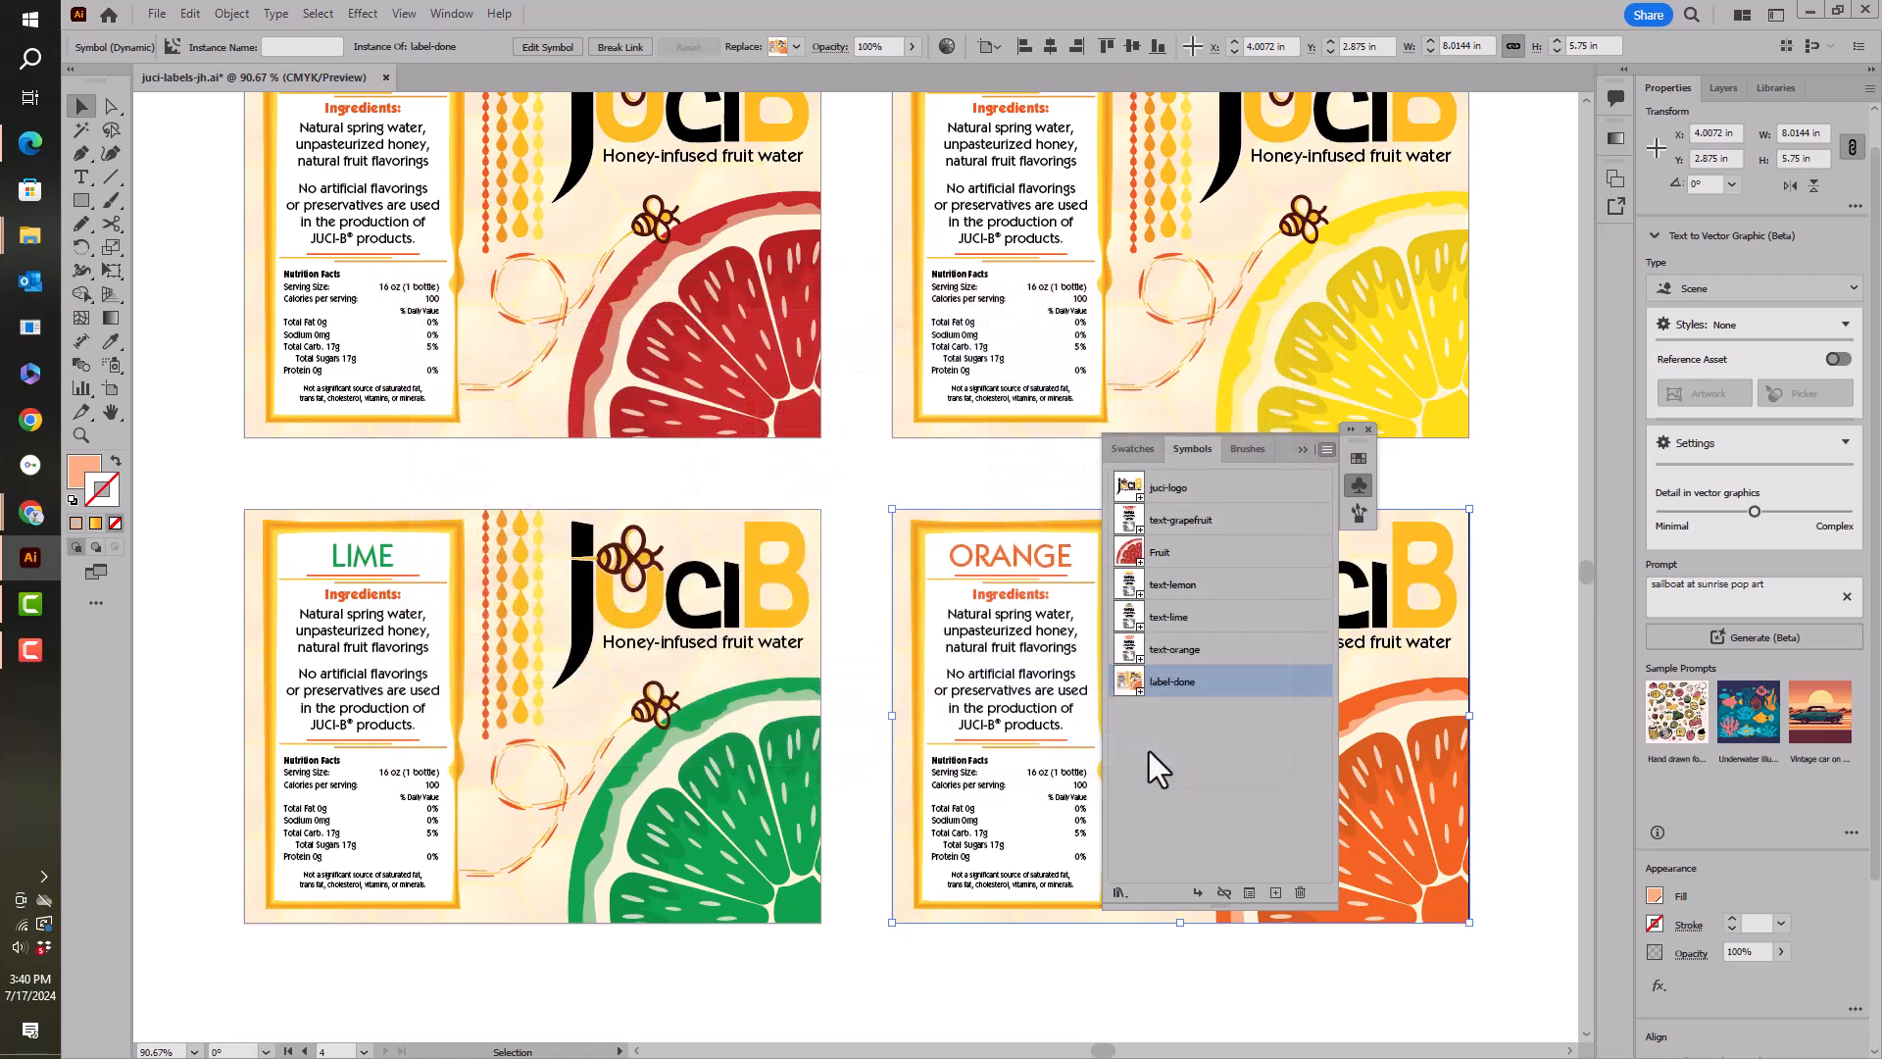
# Open the symbol library juci-symbolsjh.ai from the Juice folder.
pyautogui.click(1326, 451)
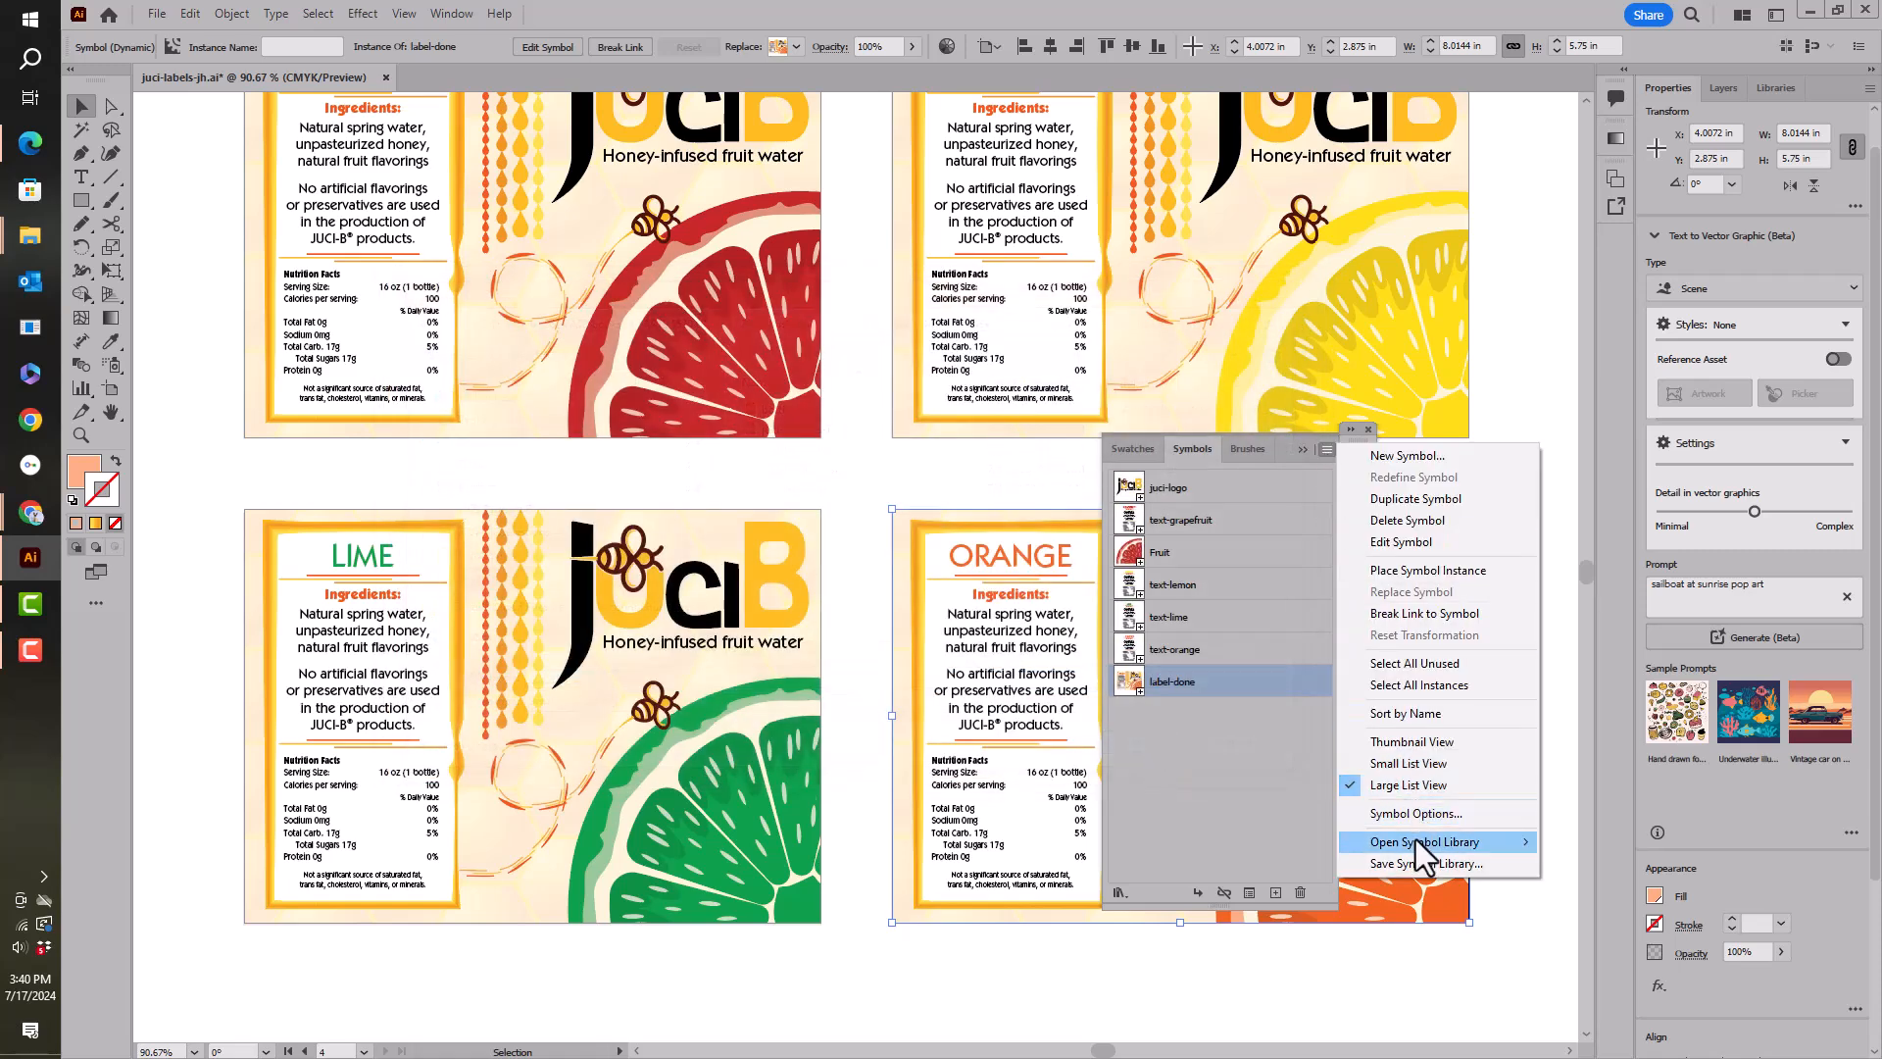
pyautogui.moveTo(1414, 840)
pyautogui.click(1568, 841)
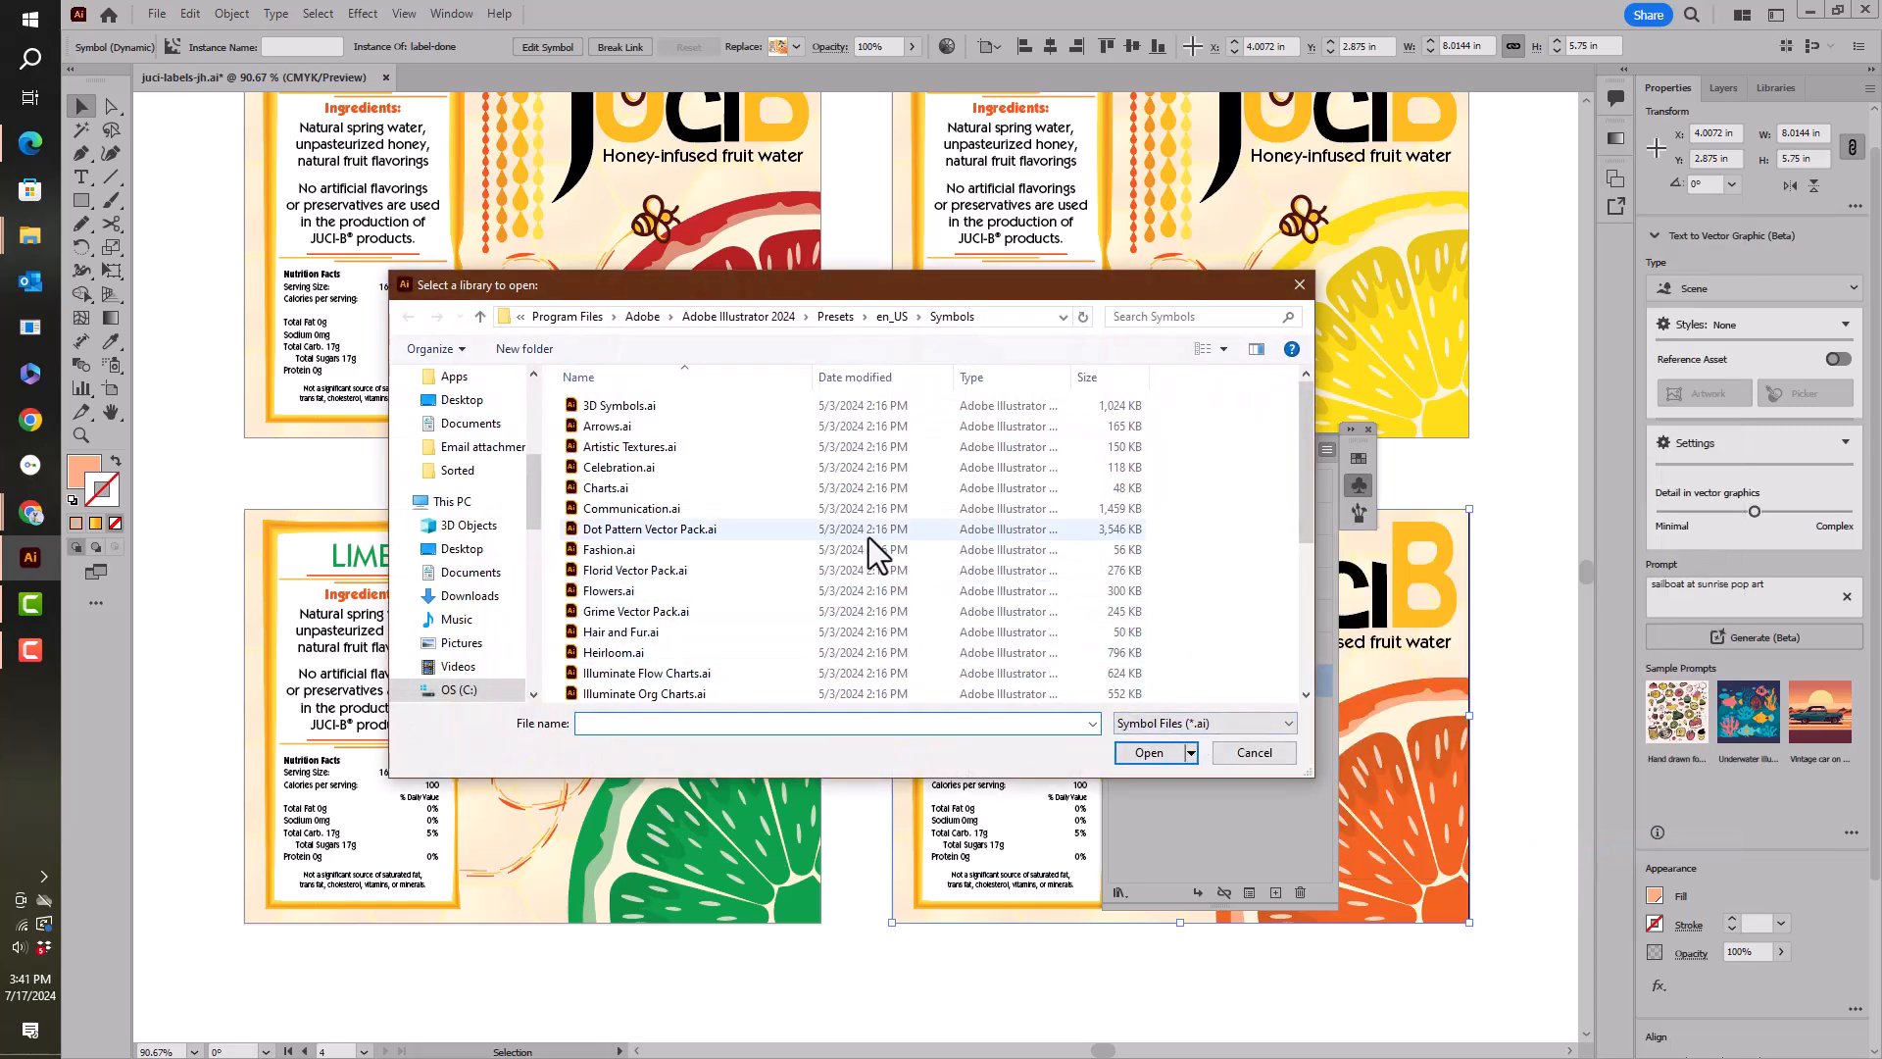
pyautogui.scroll(-1, 720, 545)
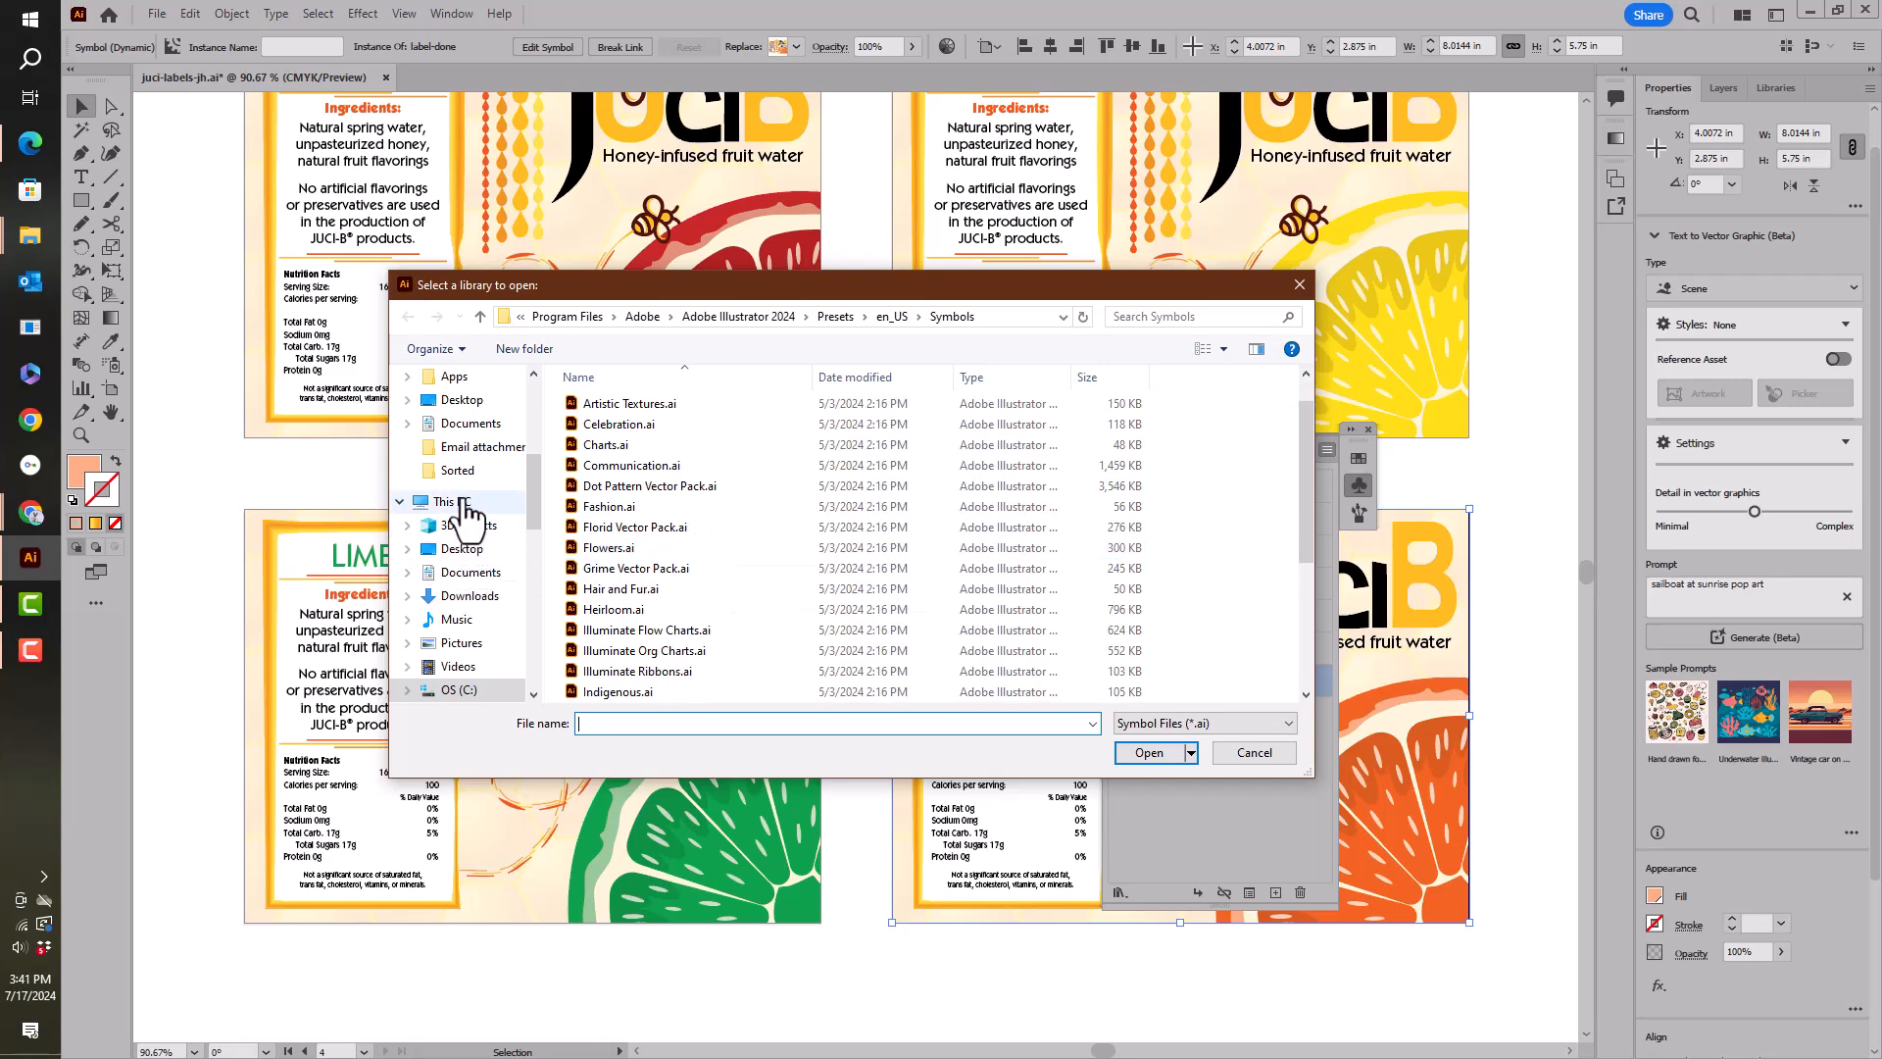
pyautogui.moveTo(531, 509); pyautogui.dragTo(522, 457)
pyautogui.click(485, 395)
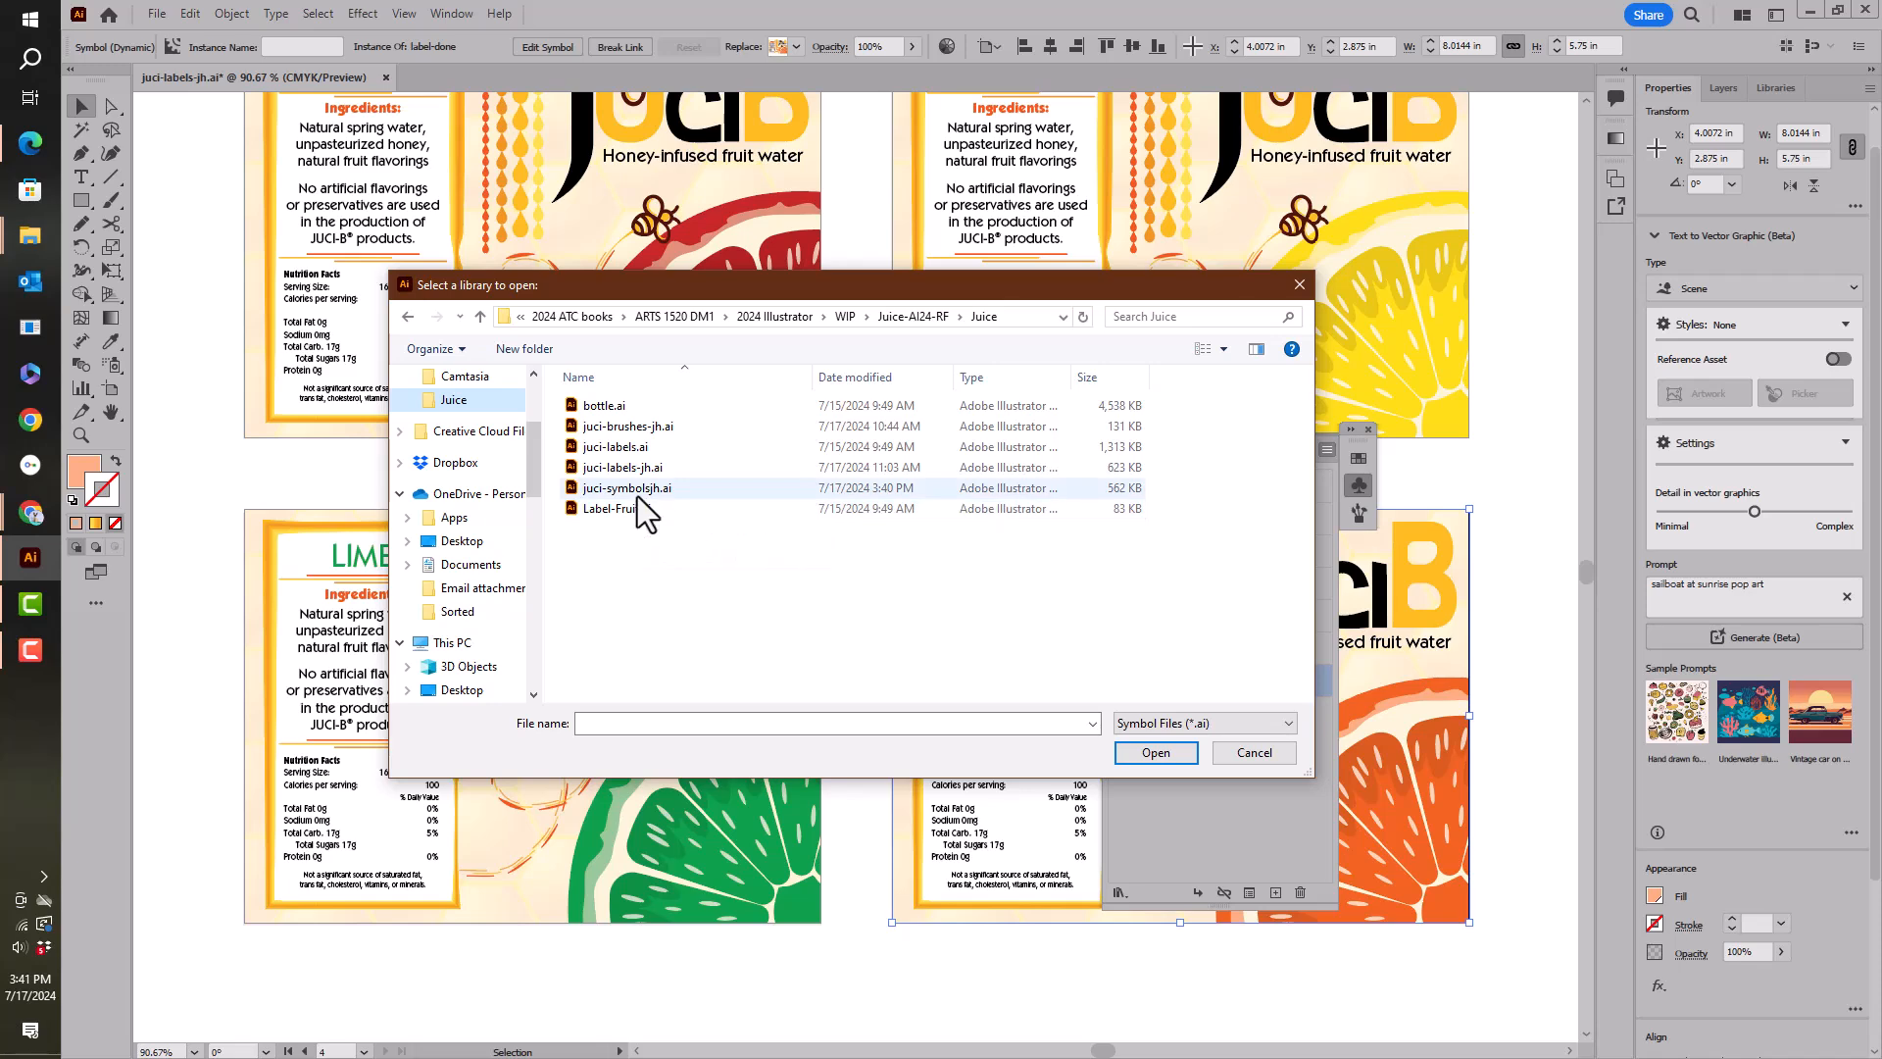
pyautogui.doubleClick(637, 495)
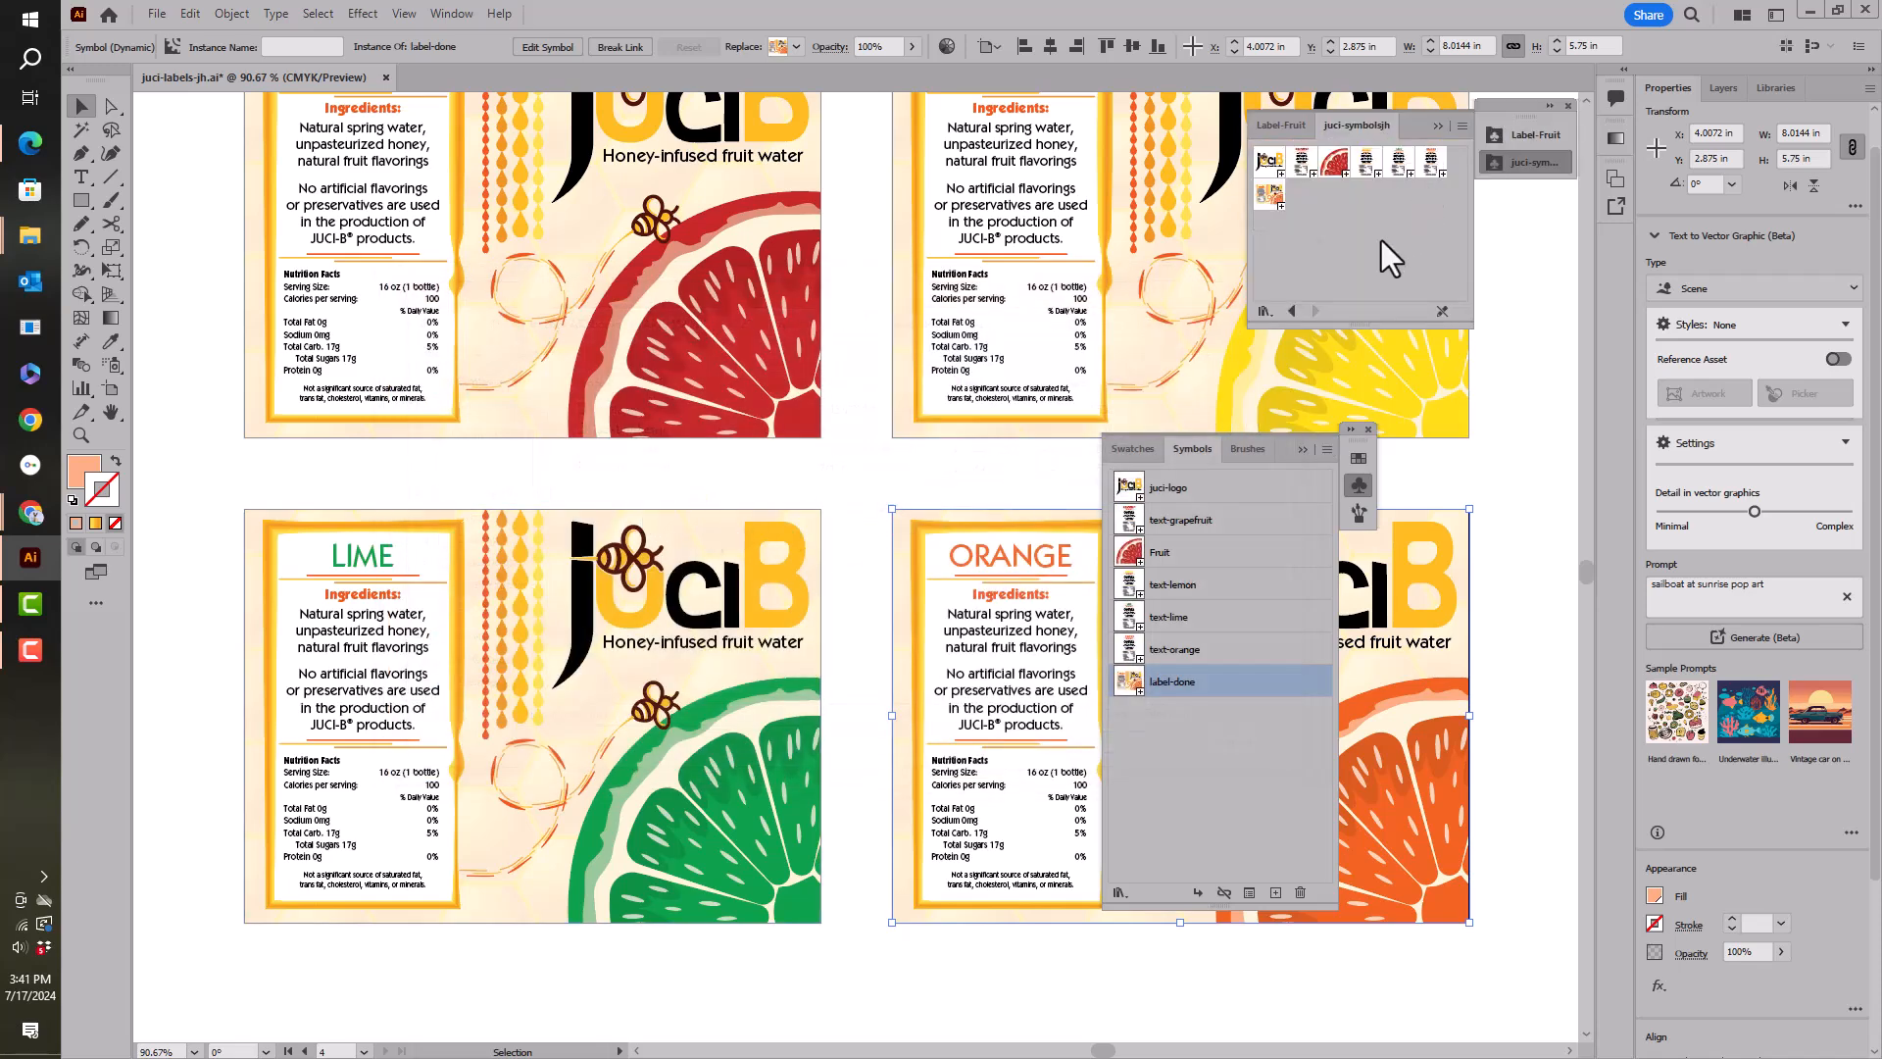
# Display the juci-symbolsjh library's symbols as a small list.
pyautogui.click(1462, 127)
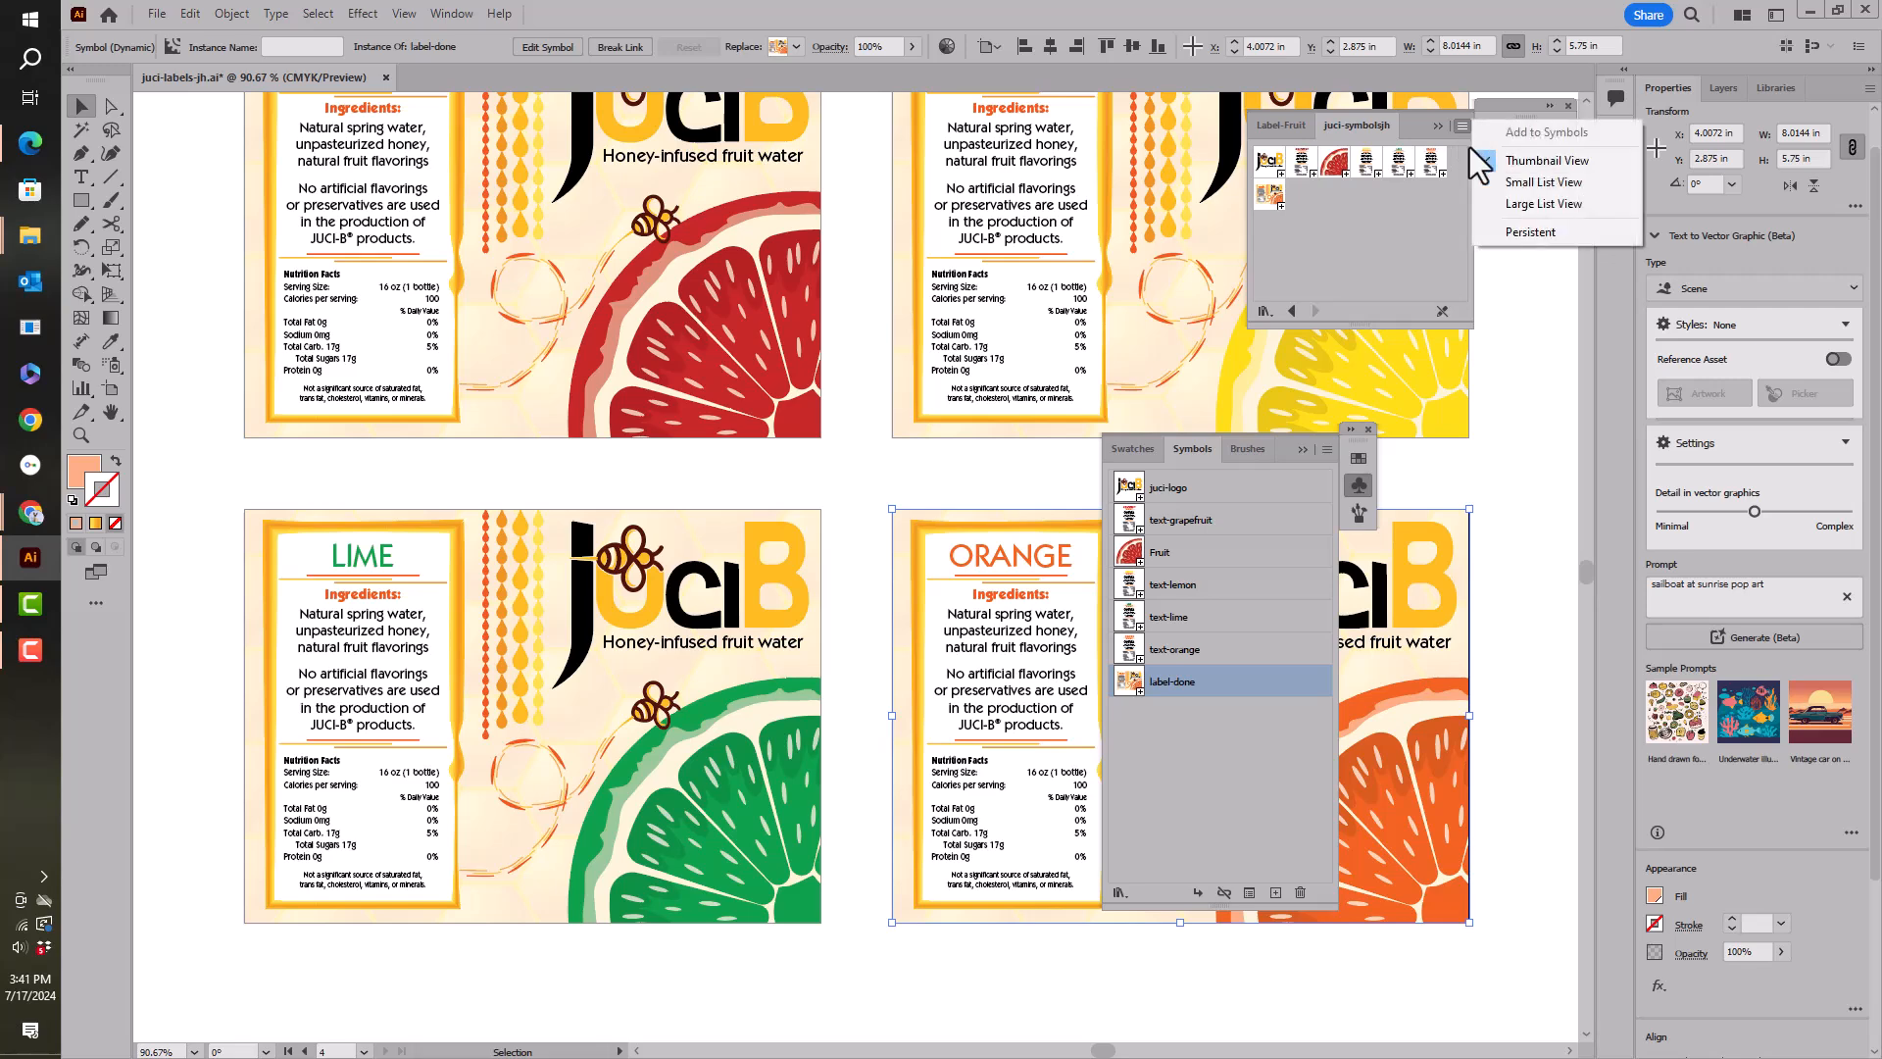
pyautogui.click(1505, 184)
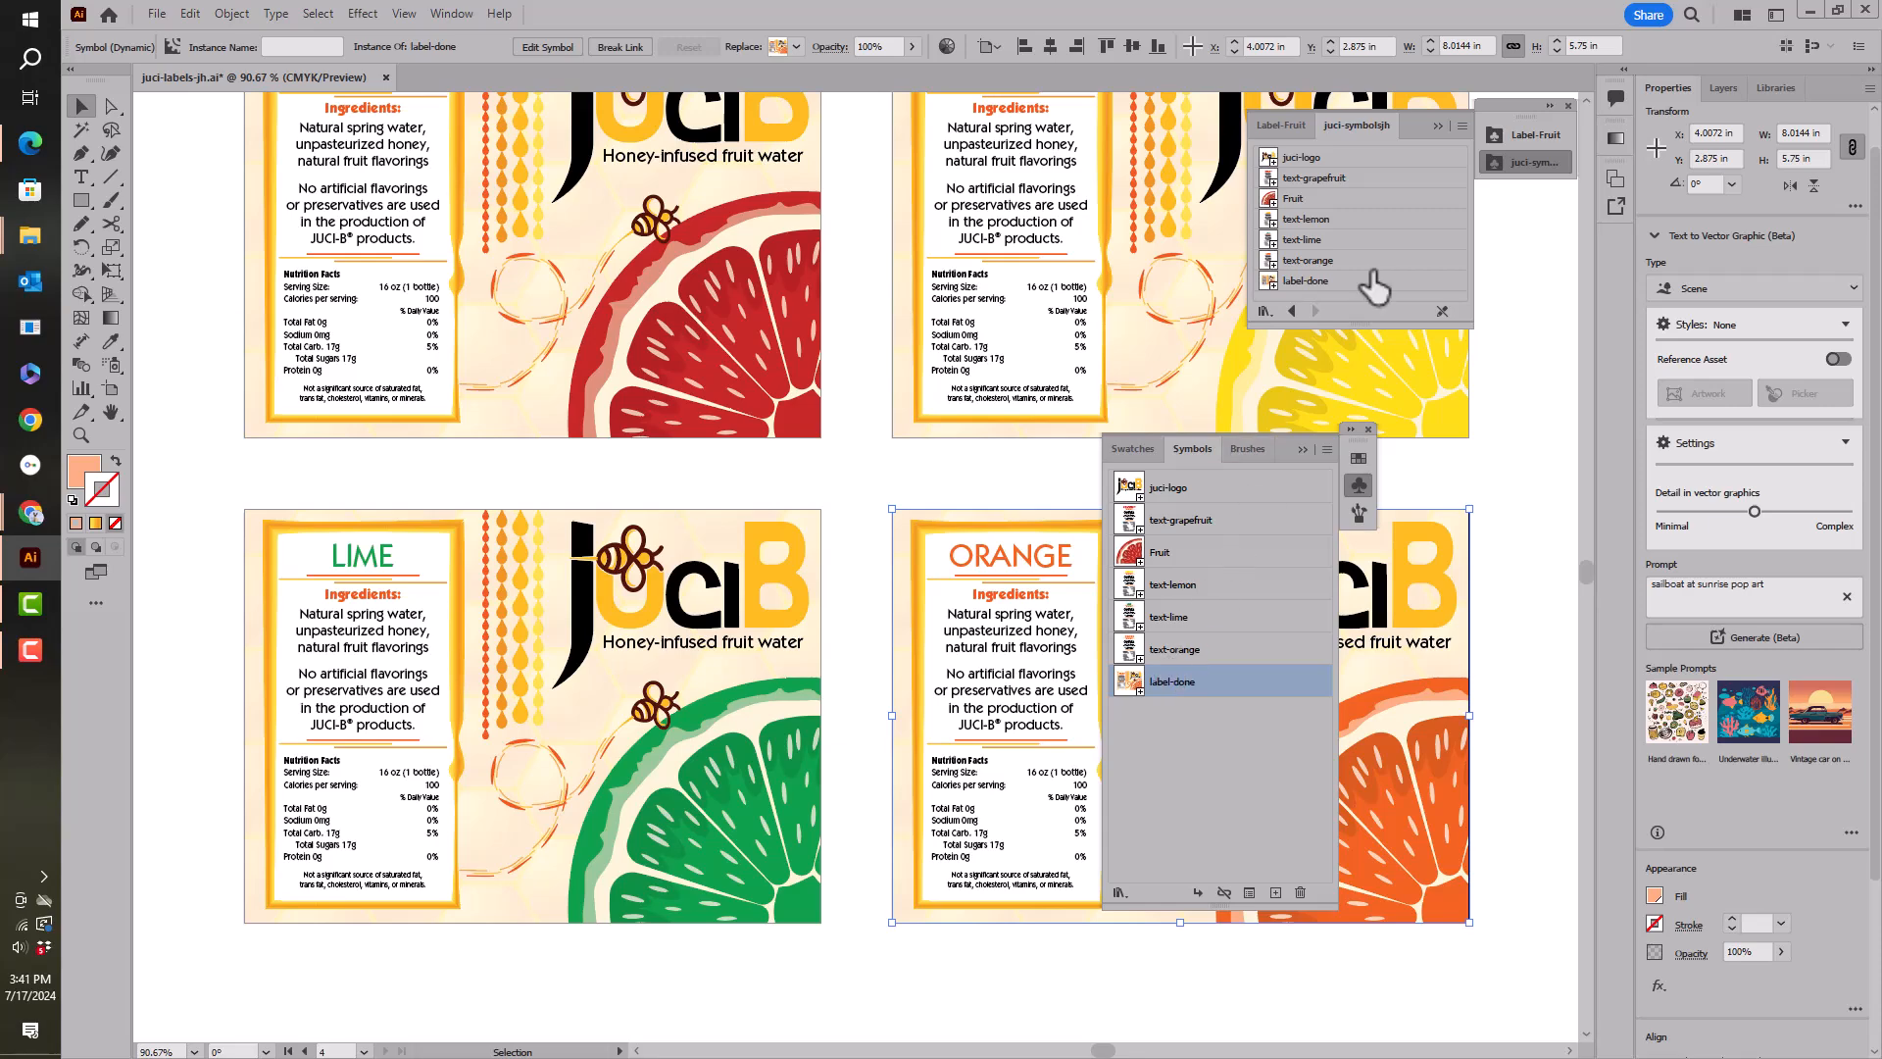
pyautogui.click(1437, 126)
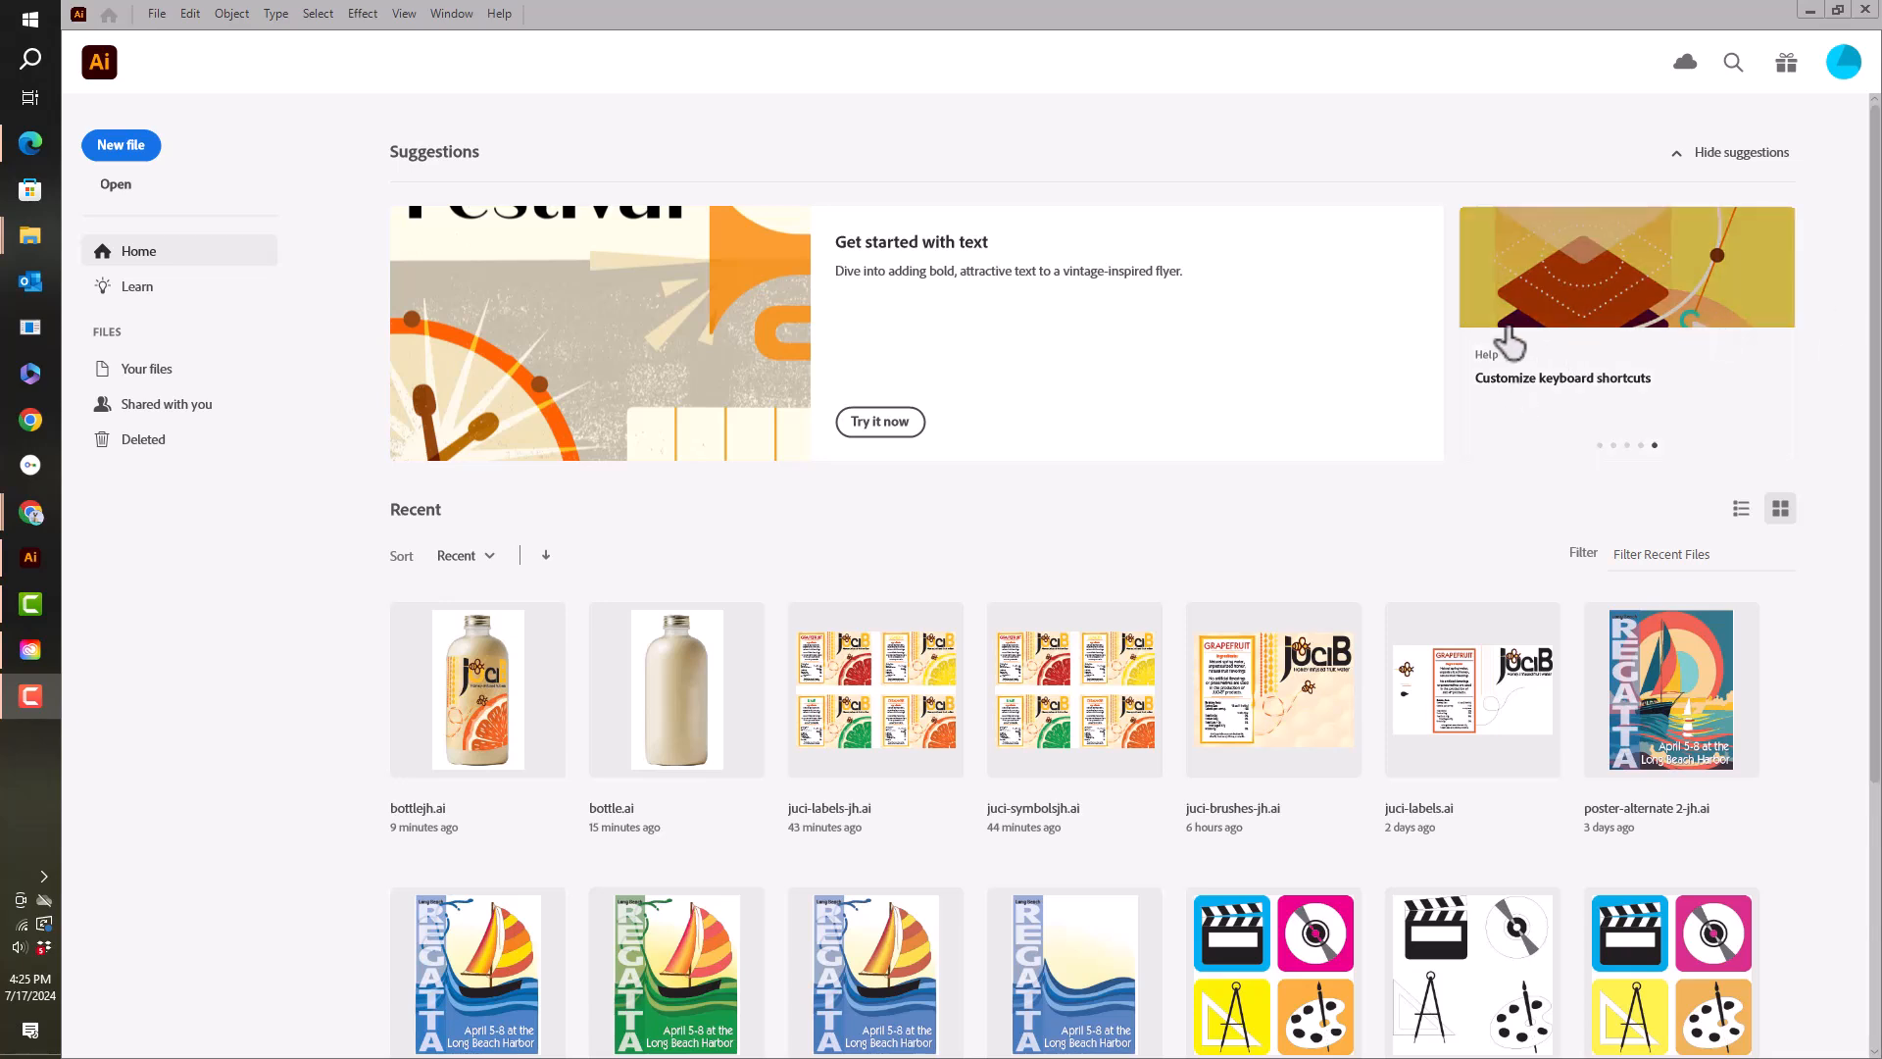
# Open bottle.ai from the Juice folder.
pyautogui.click(162, 20)
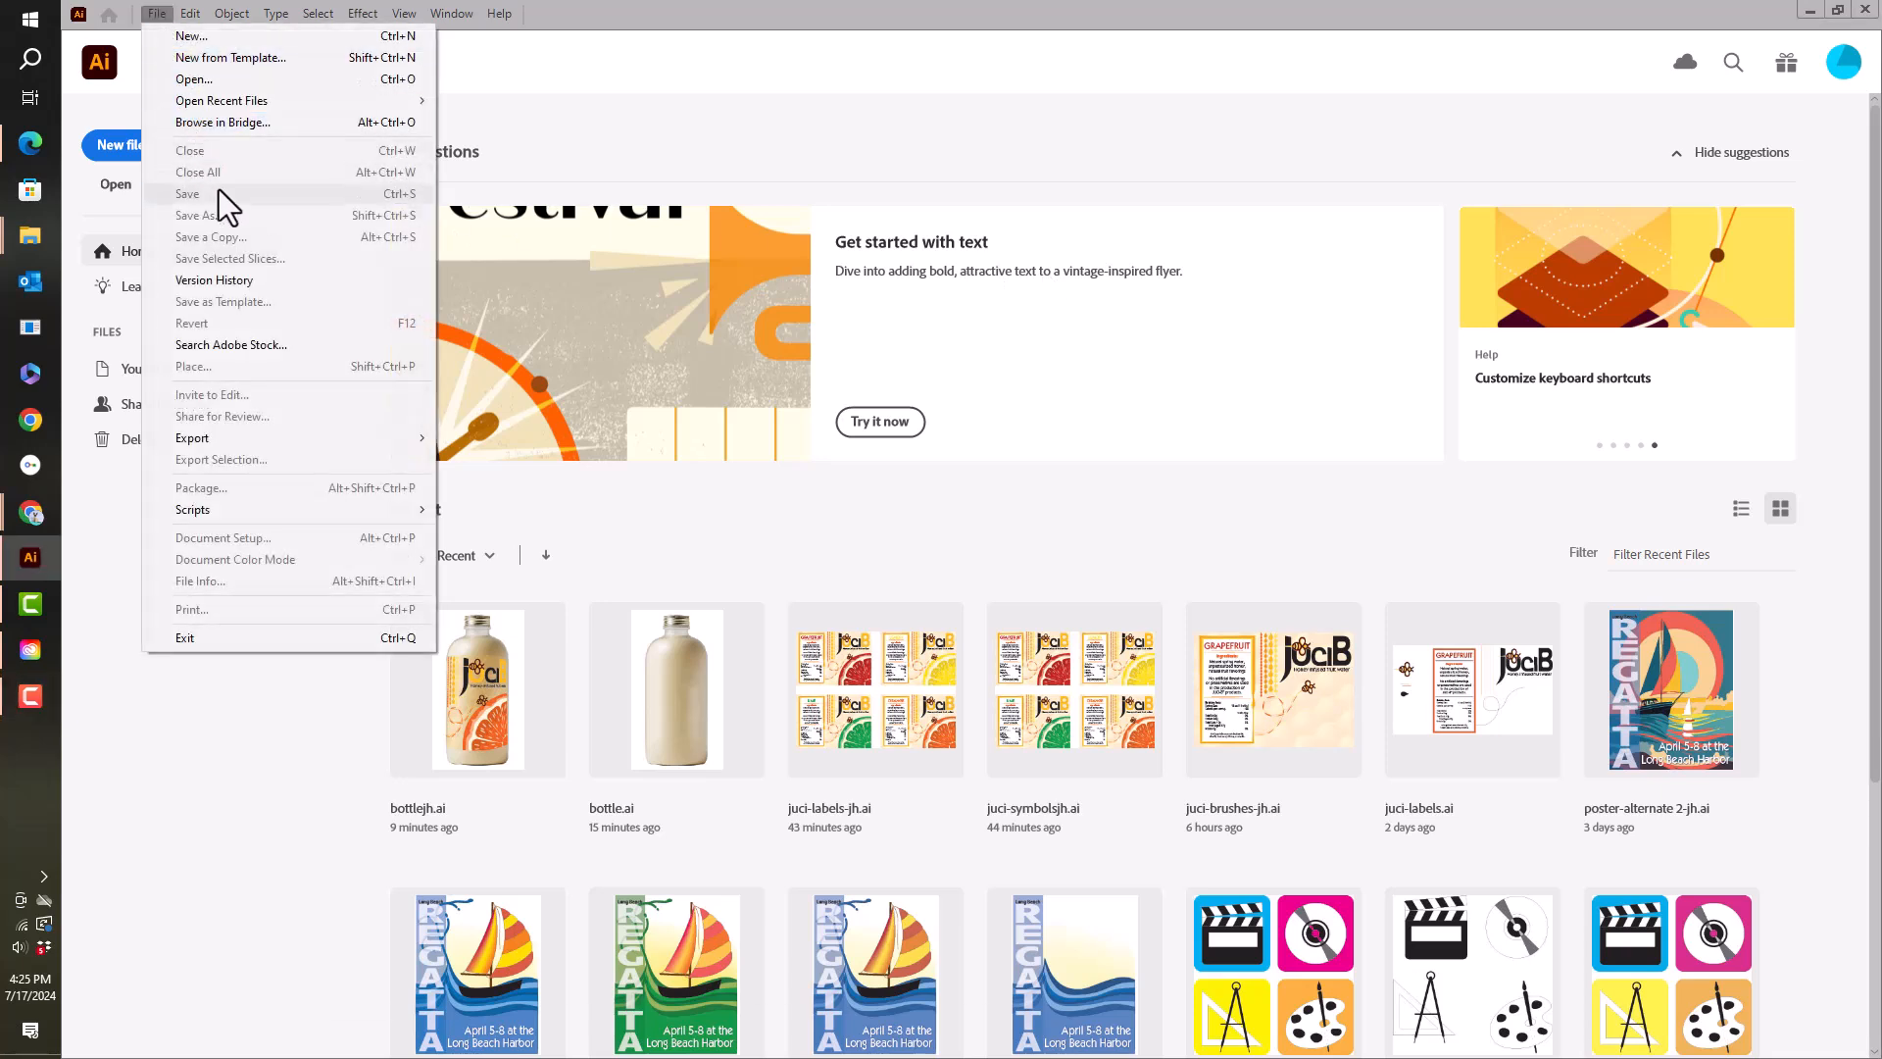
pyautogui.click(260, 82)
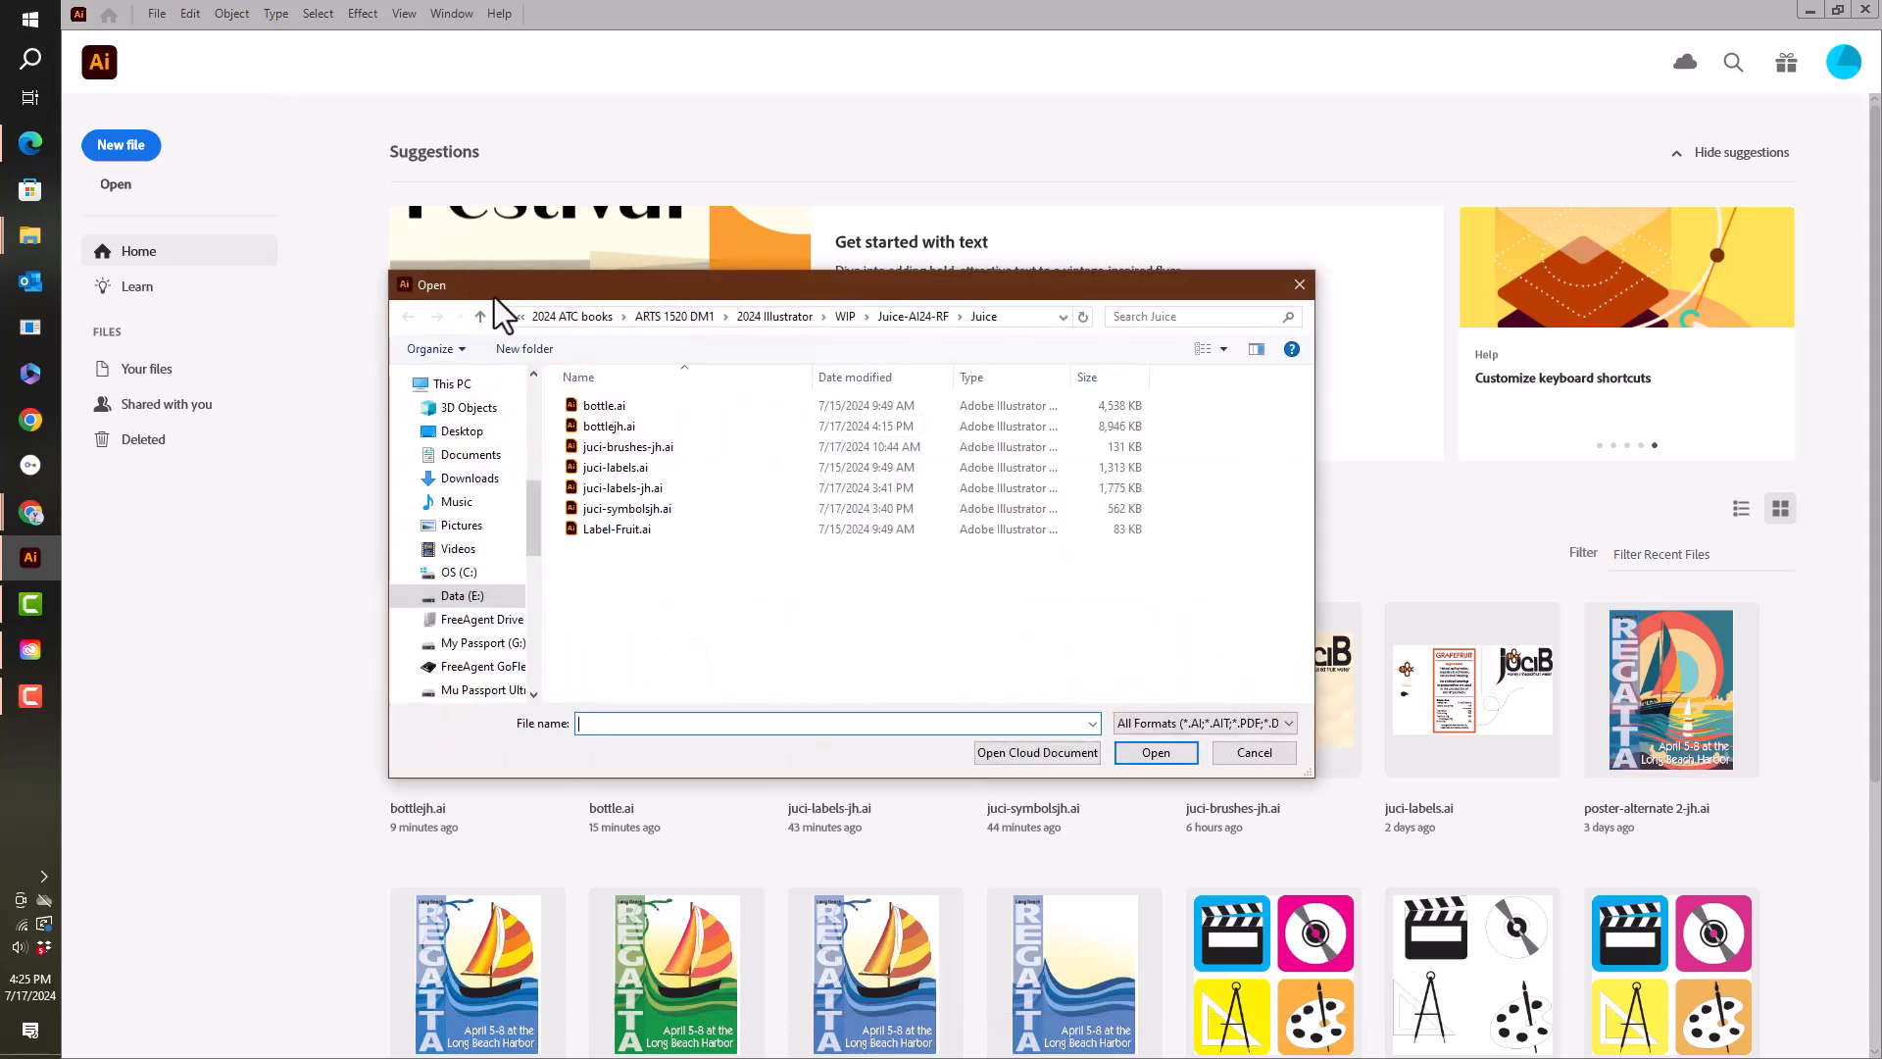
pyautogui.click(588, 404)
pyautogui.click(1142, 757)
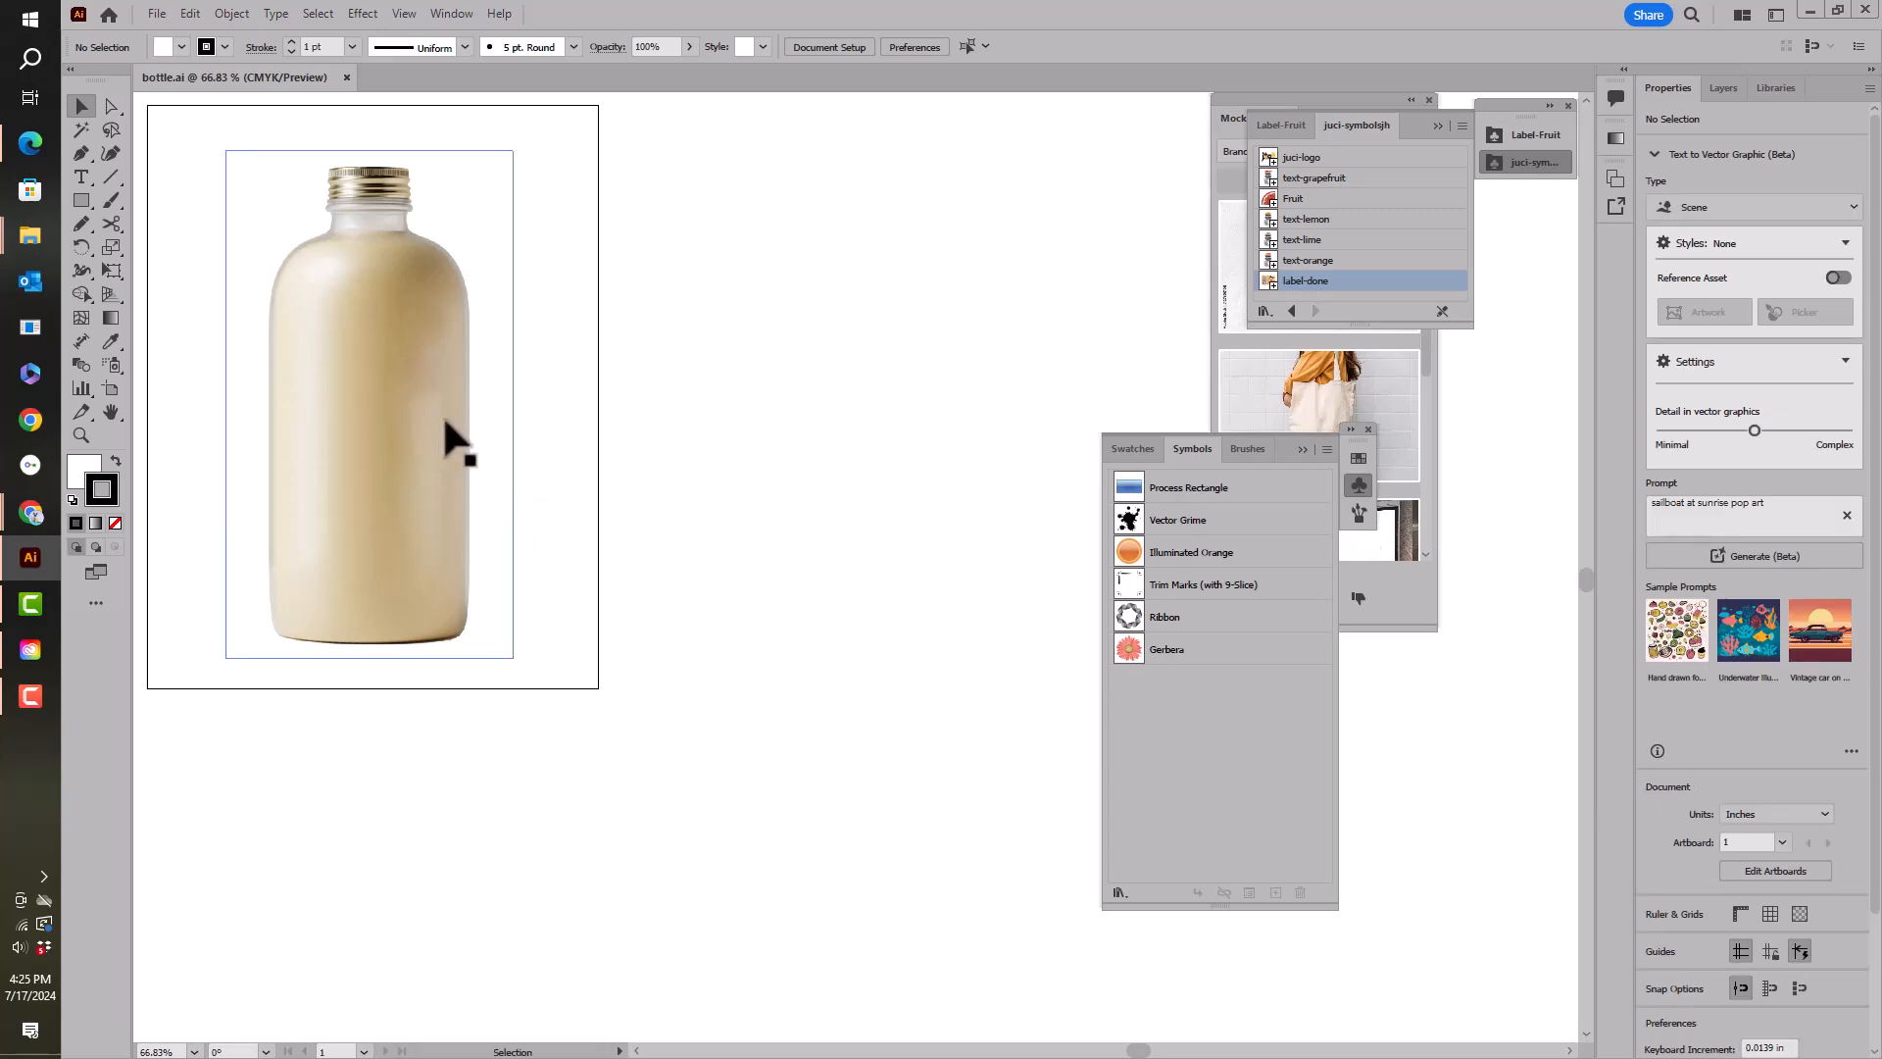
# Place an instance of the label-done symbol from the juci-symbolsjh library so it partly overlaps the bottle image.
pyautogui.moveTo(420, 412); pyautogui.dragTo(853, 578)
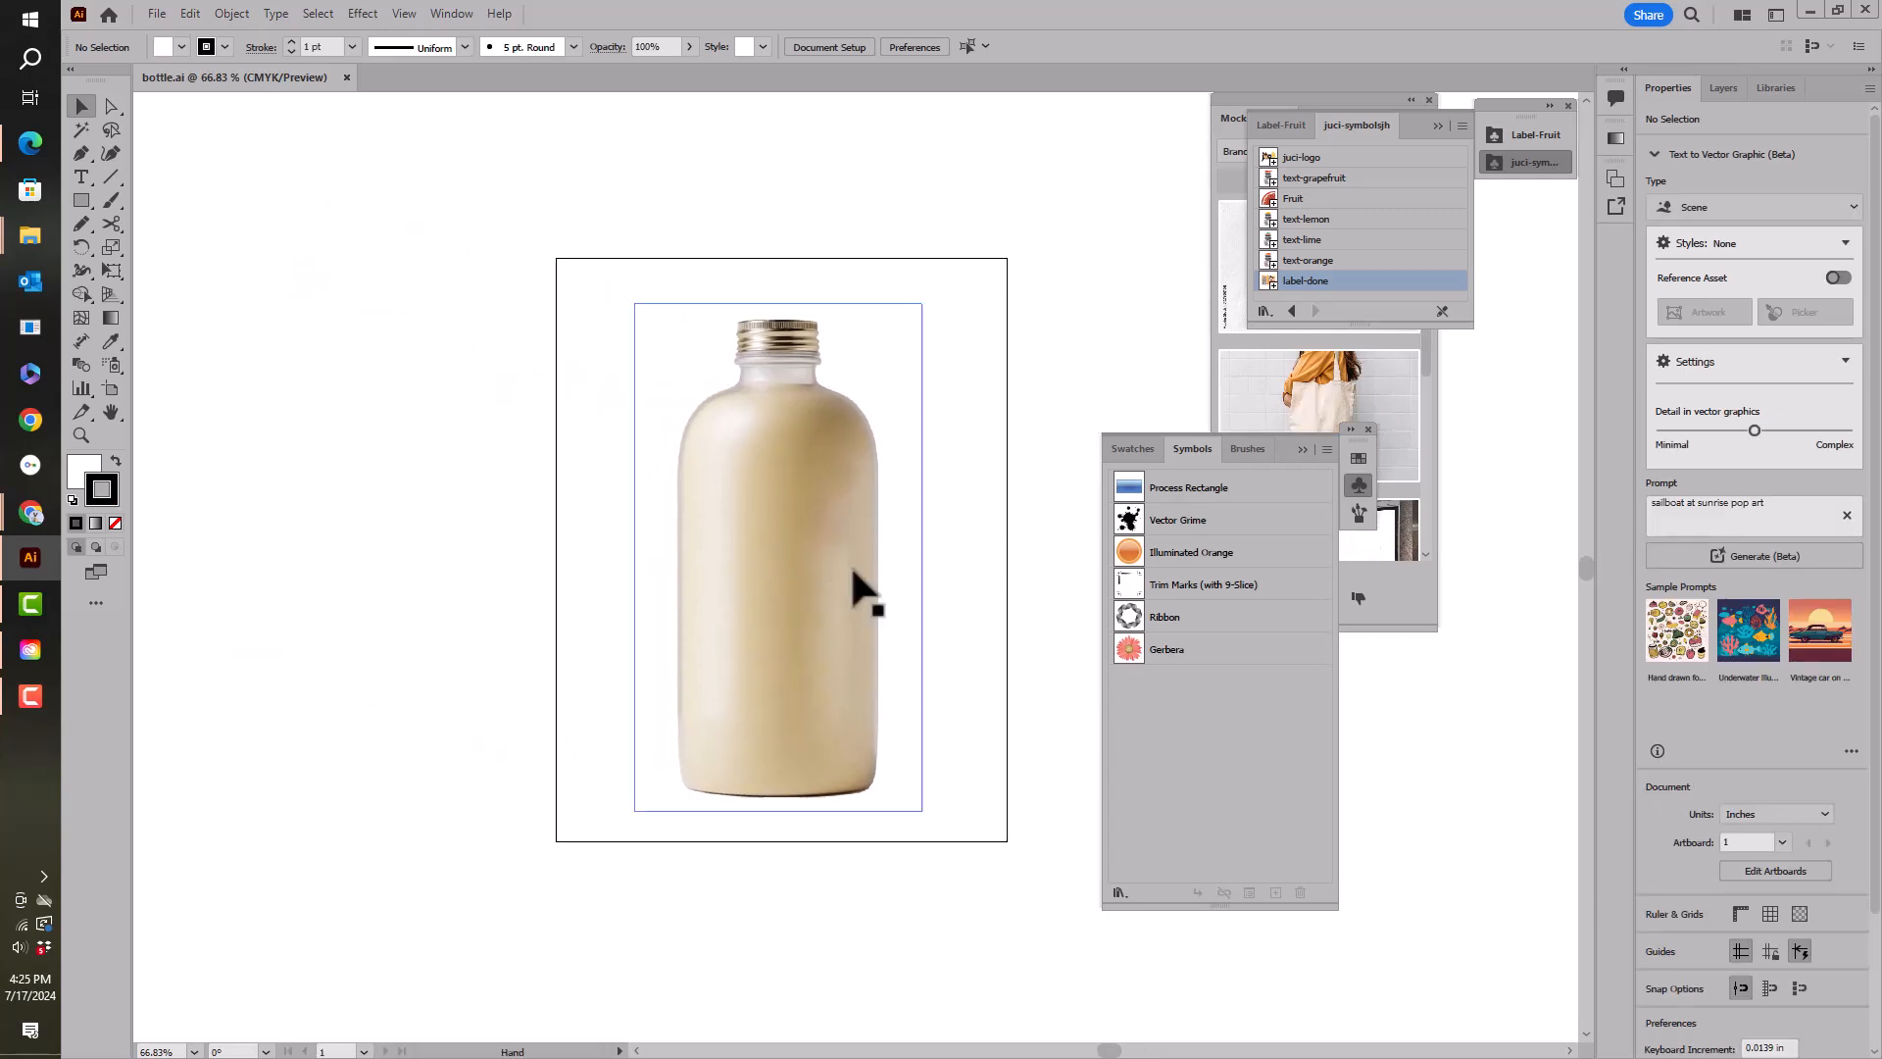
pyautogui.click(1353, 433)
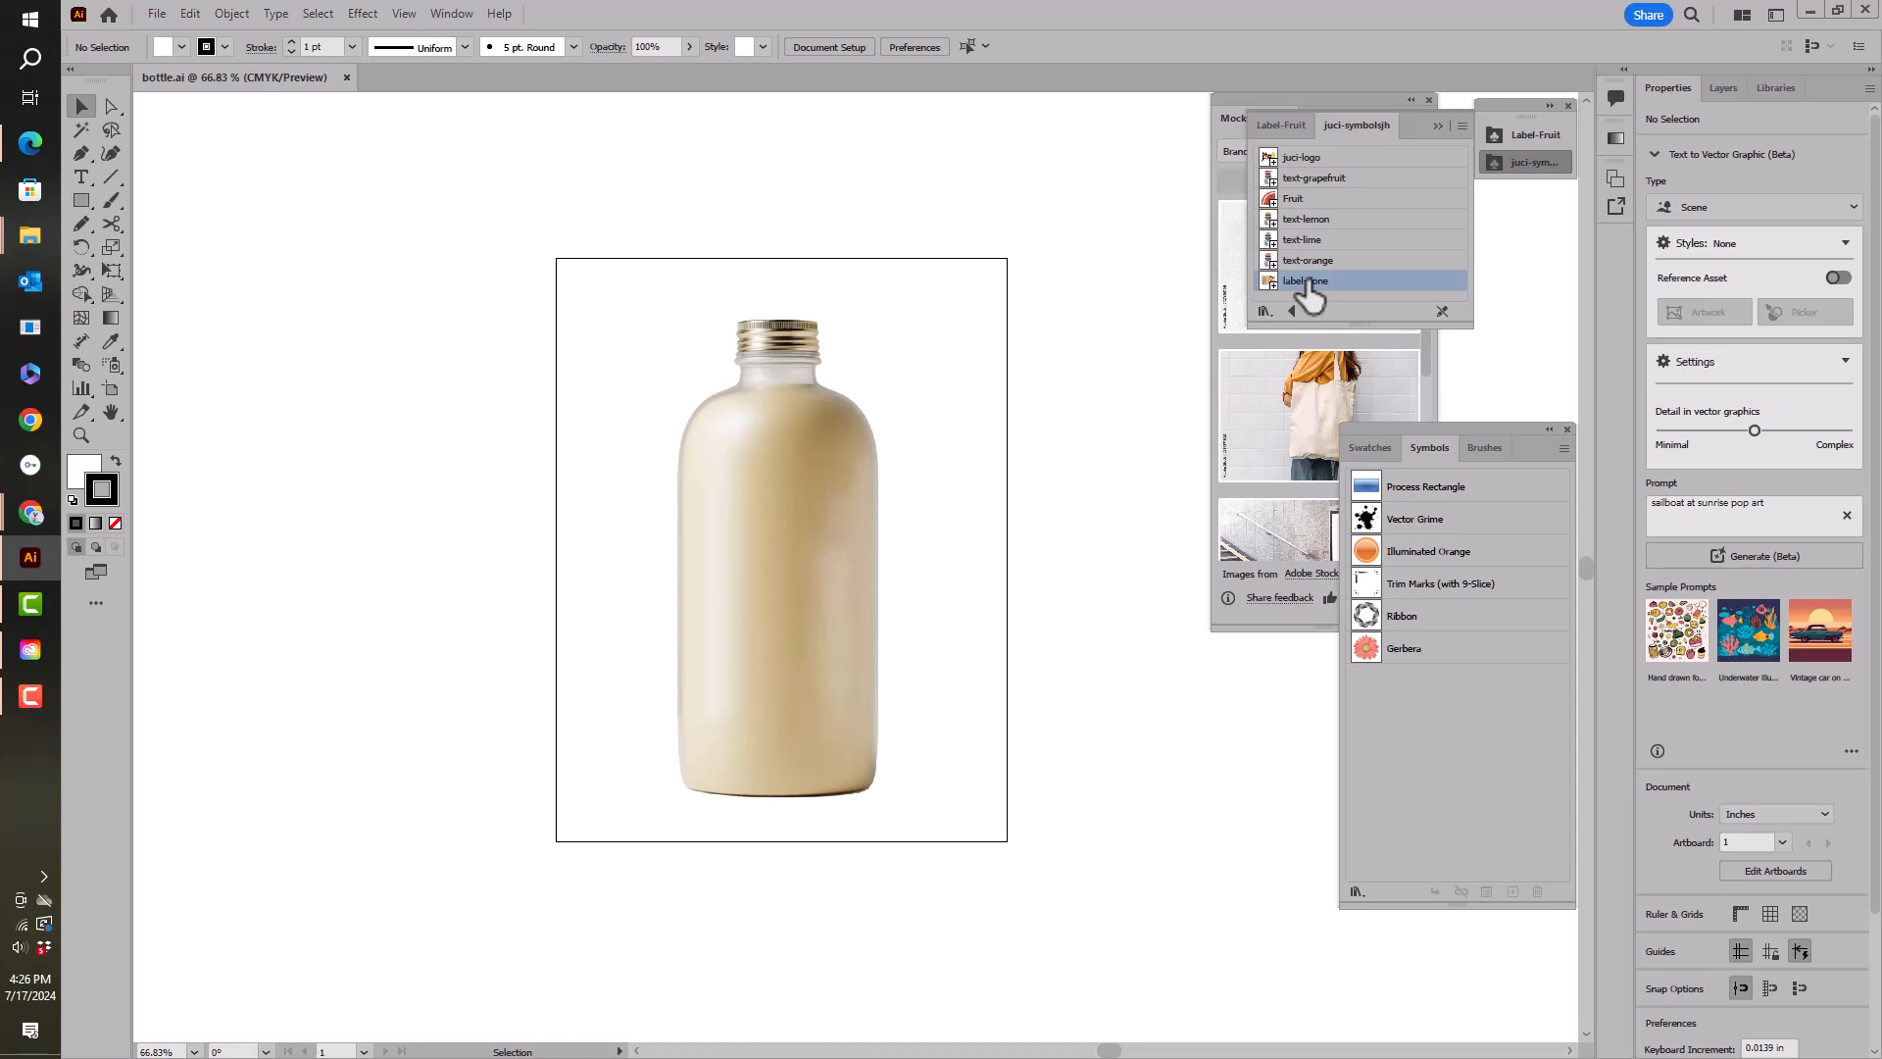
pyautogui.moveTo(1311, 294); pyautogui.dragTo(1033, 611)
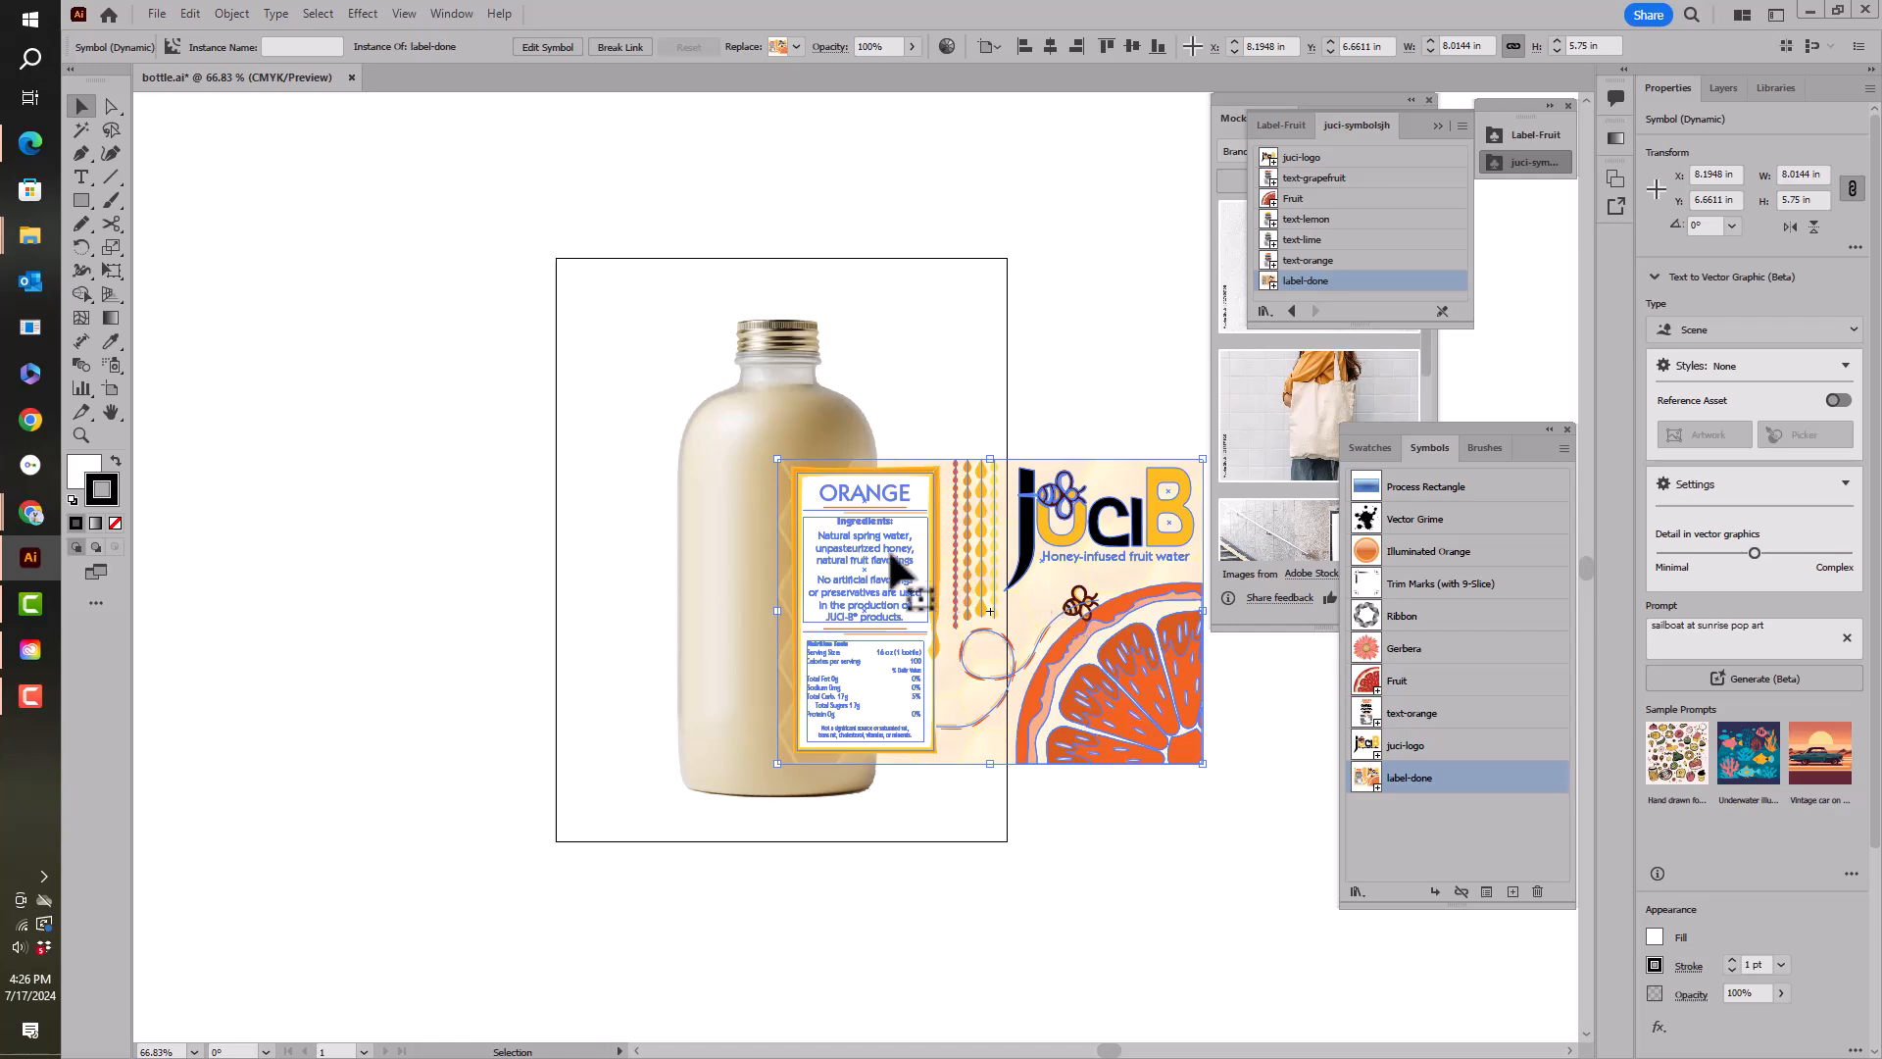
# Make a mockup from the label symbol and the bottle image.
pyautogui.keyDown('shift'); pyautogui.click(741, 521); pyautogui.keyUp('shift')
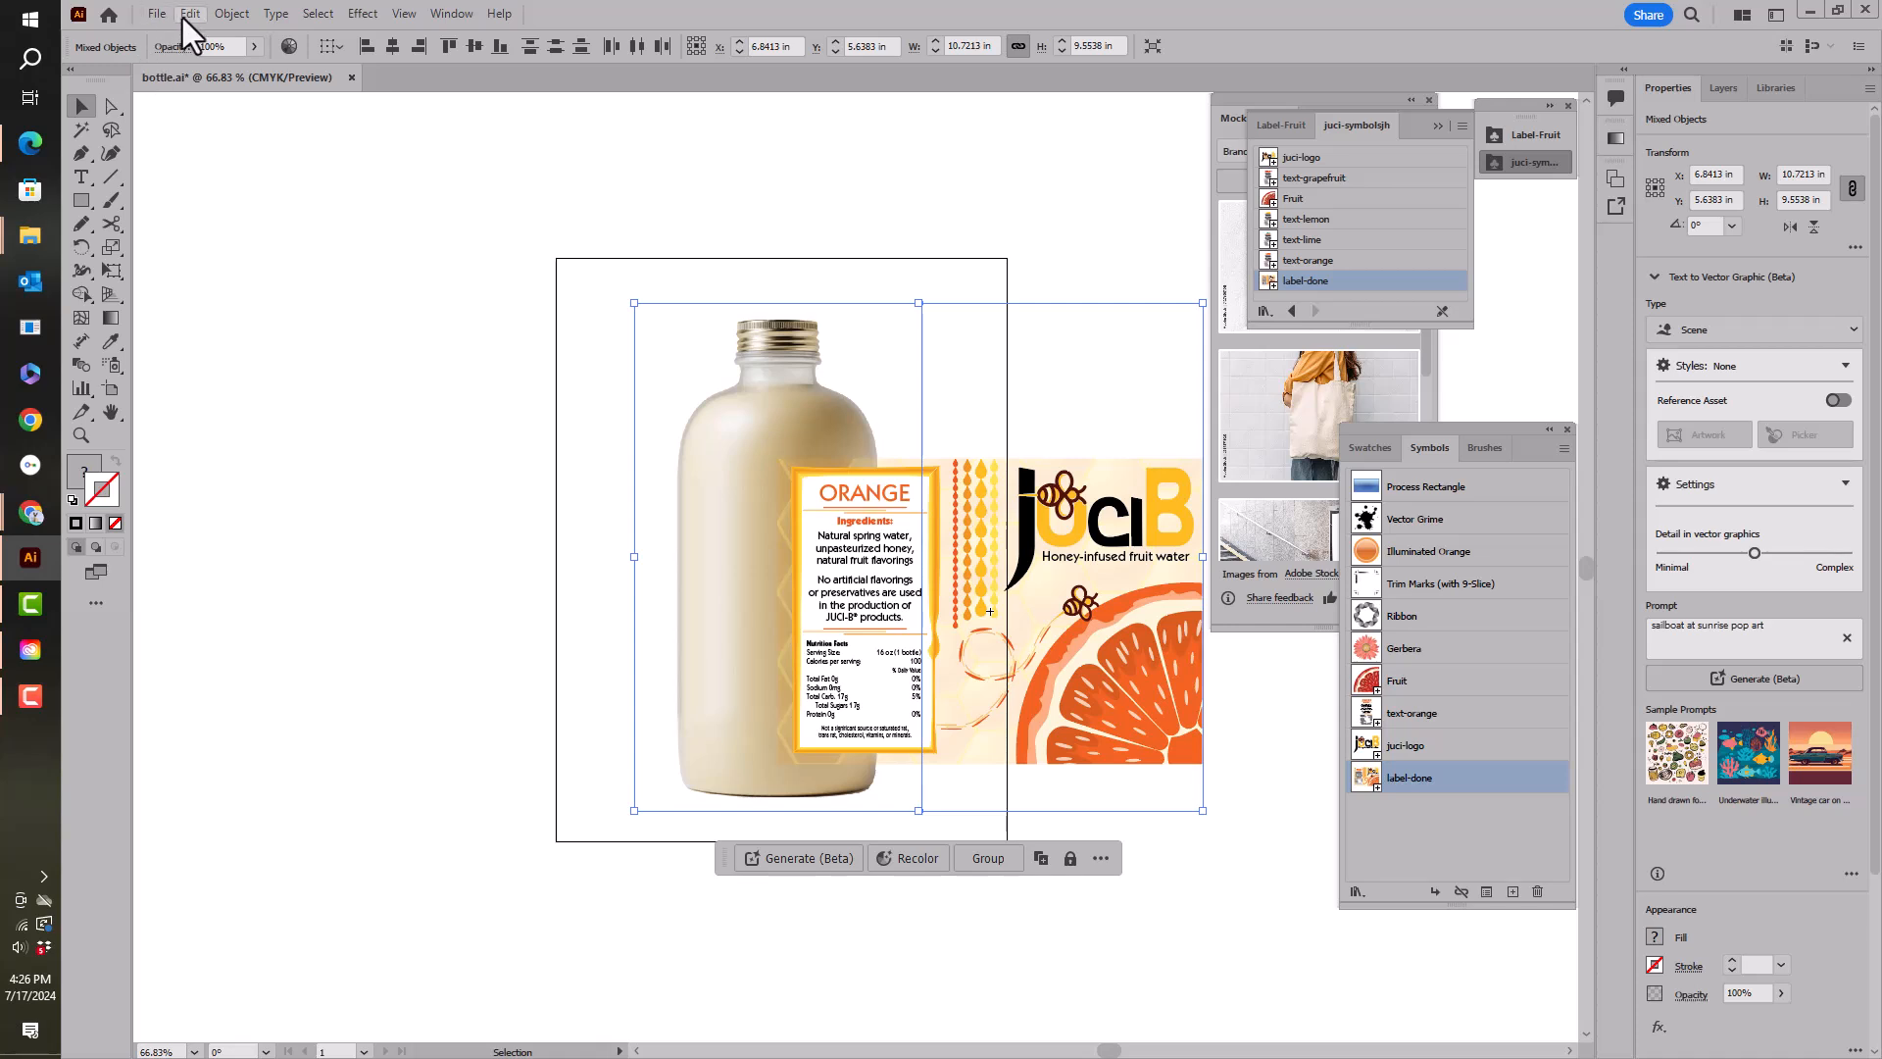
pyautogui.click(229, 14)
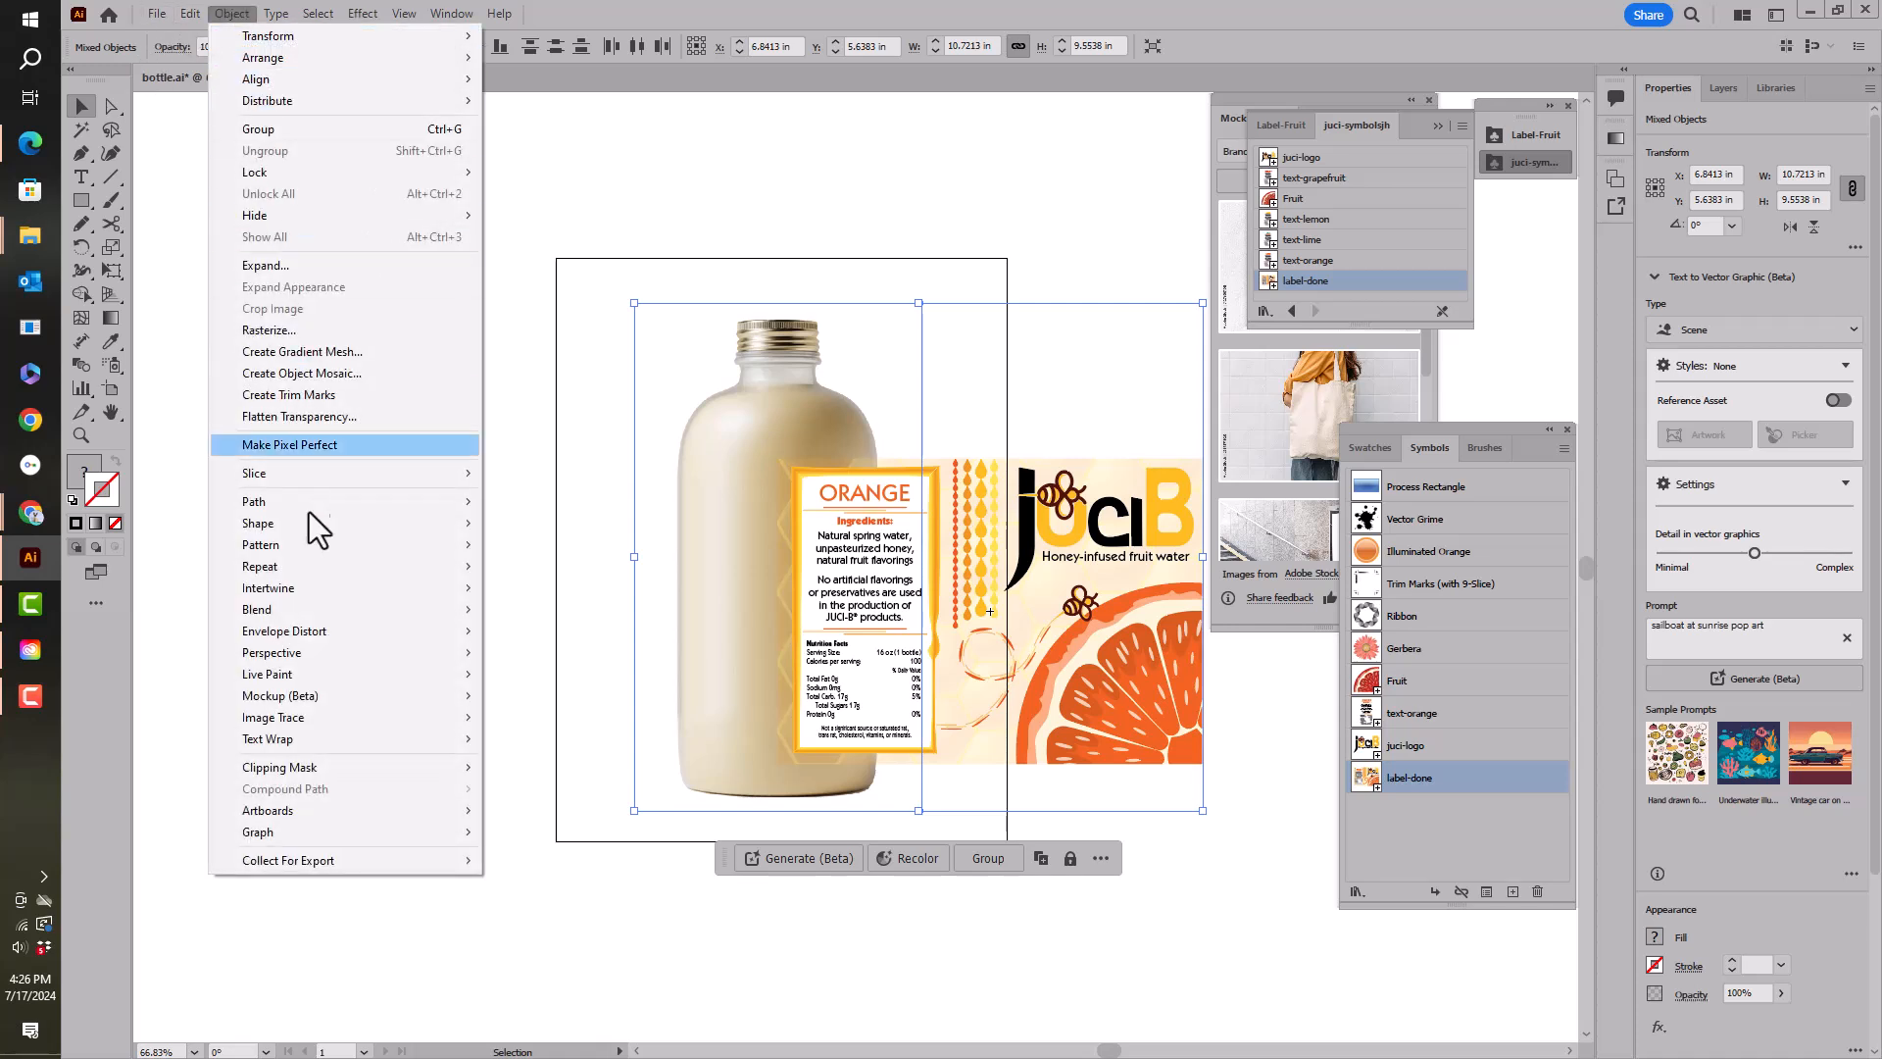
pyautogui.moveTo(349, 704)
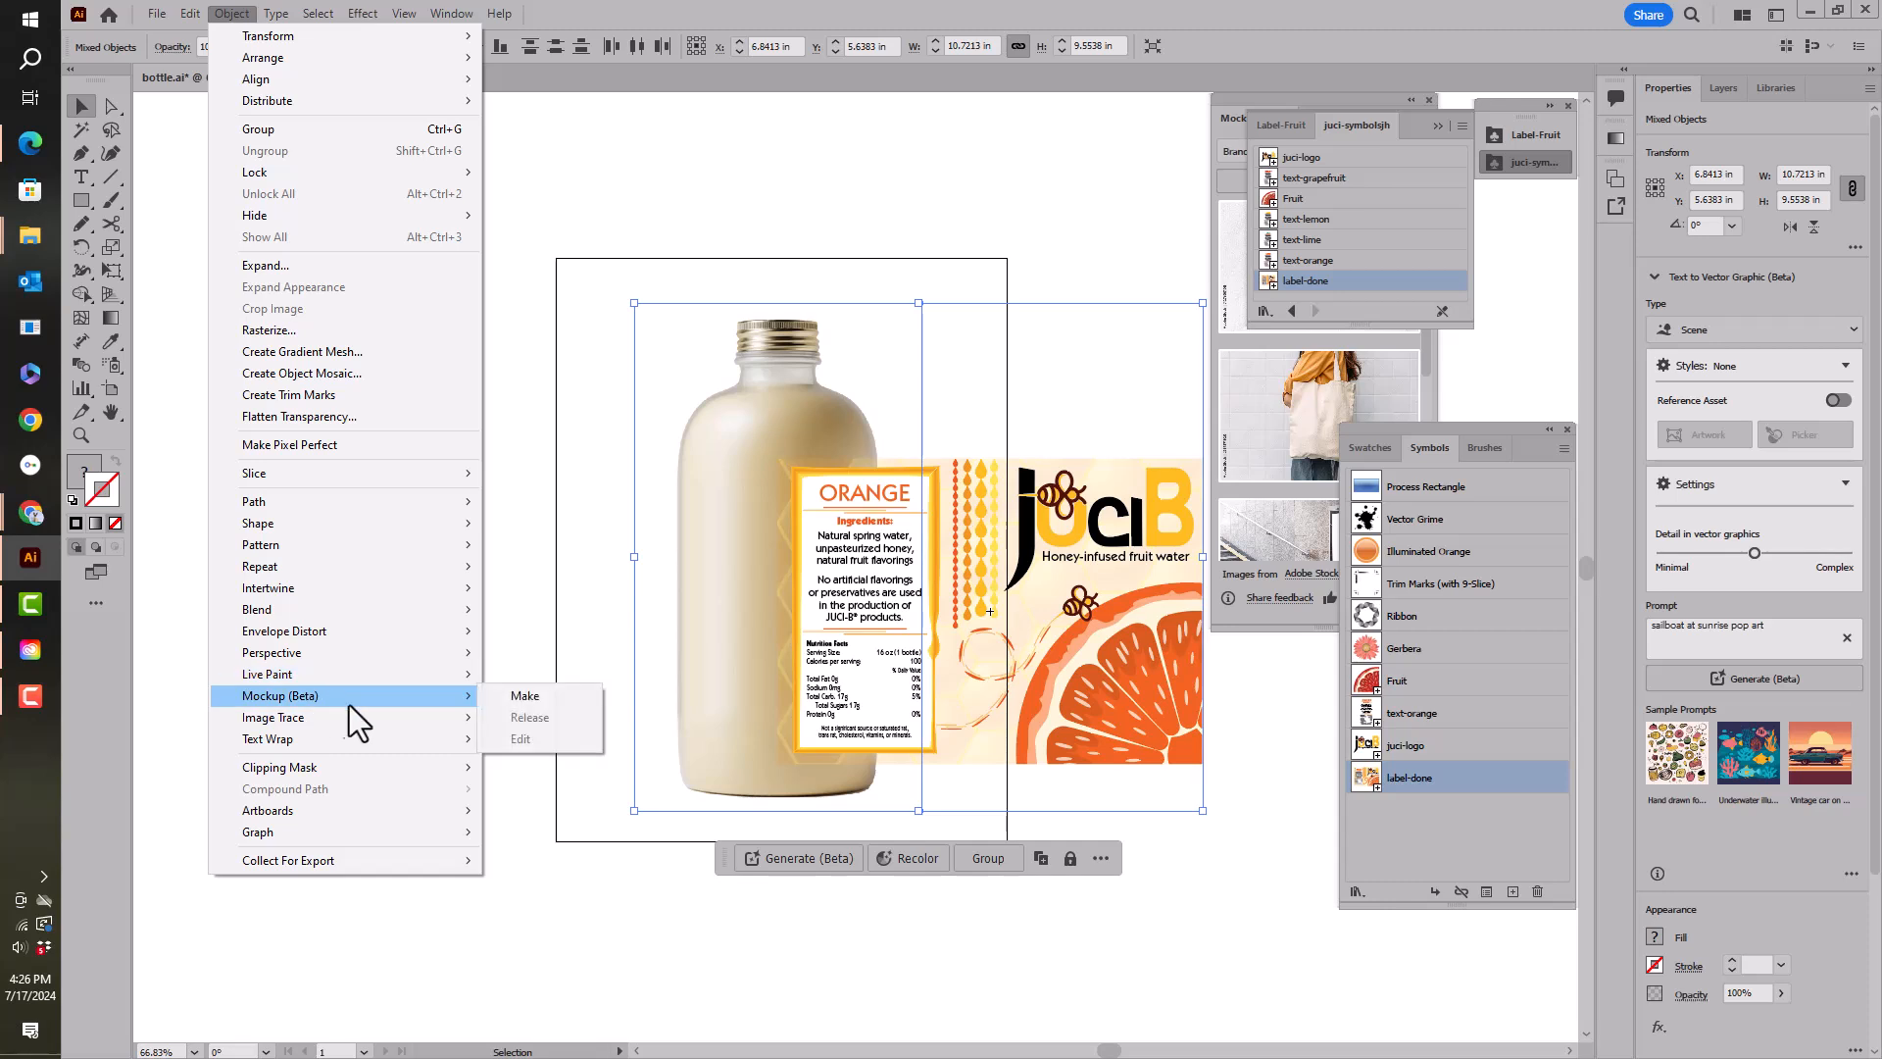
pyautogui.click(540, 701)
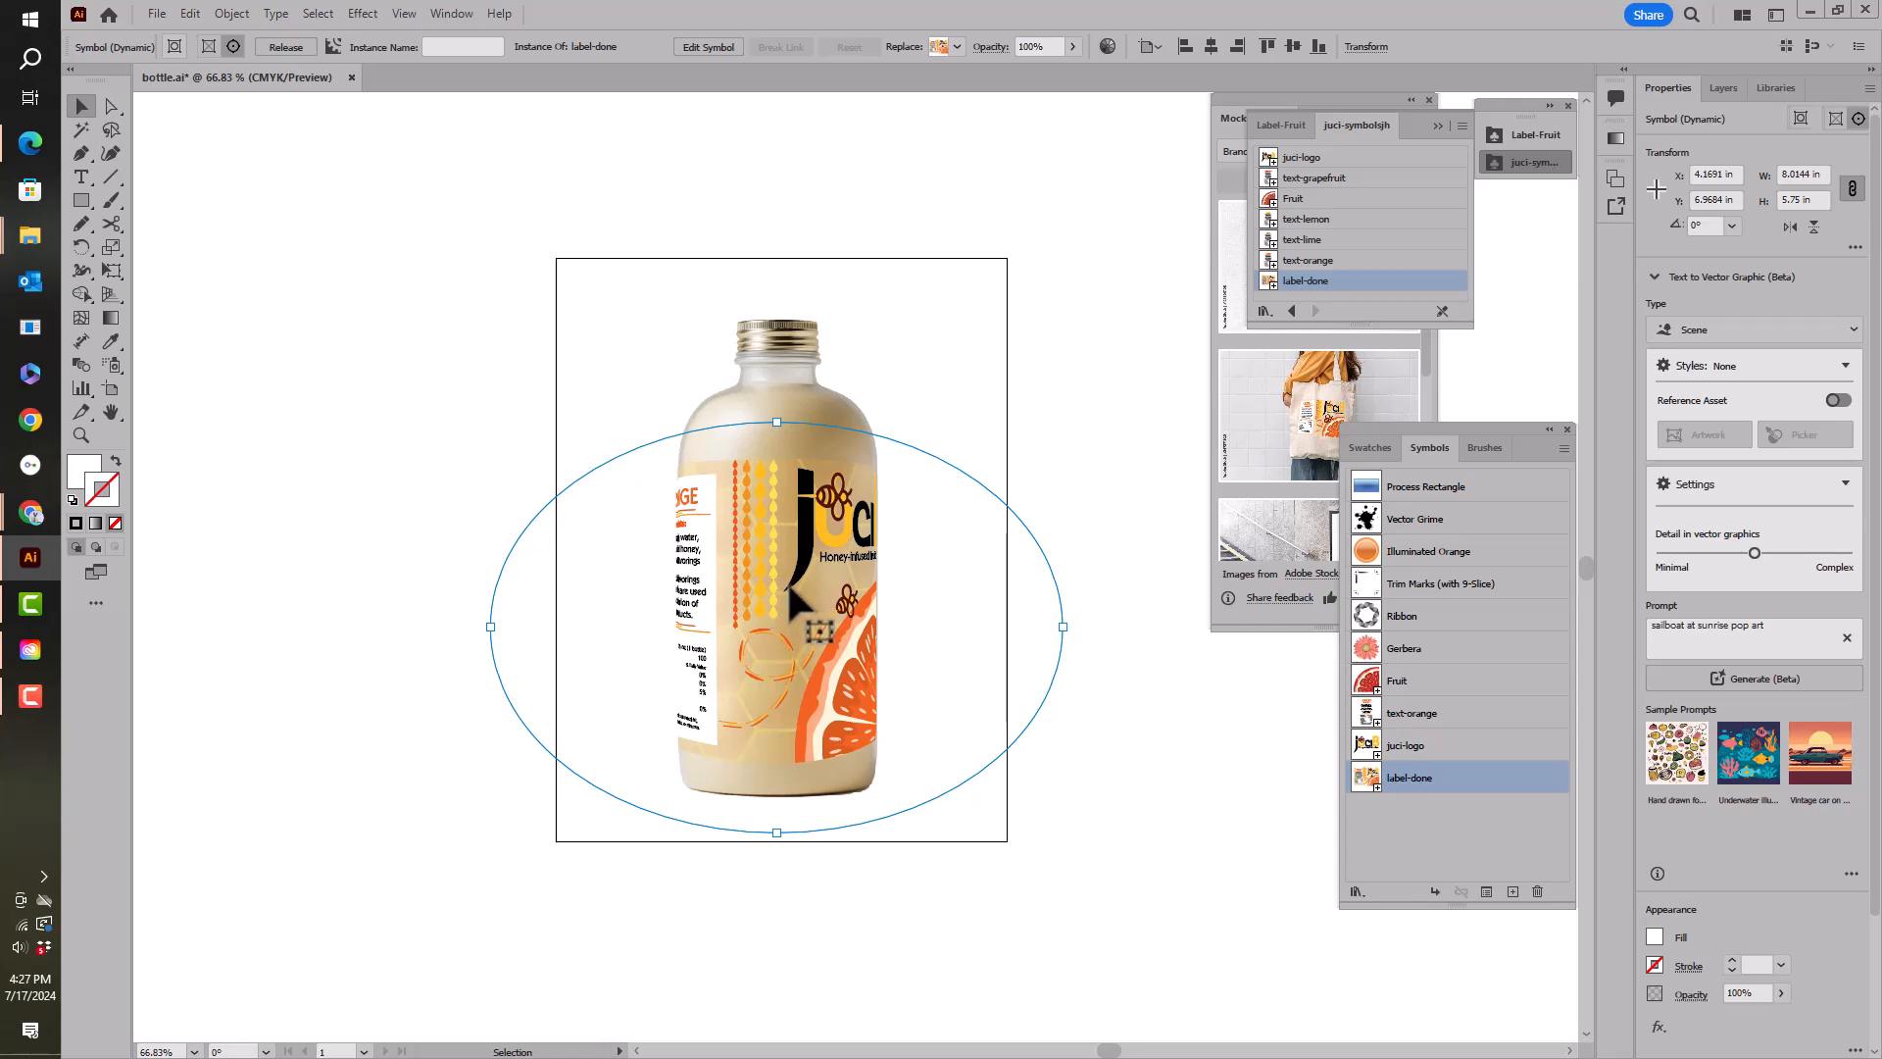
# Reposition the label on the bottle mockup so the juciB logo and orange slice face the front, and deselect it.
pyautogui.moveTo(786, 604); pyautogui.dragTo(722, 604)
pyautogui.moveTo(721, 600); pyautogui.dragTo(720, 600)
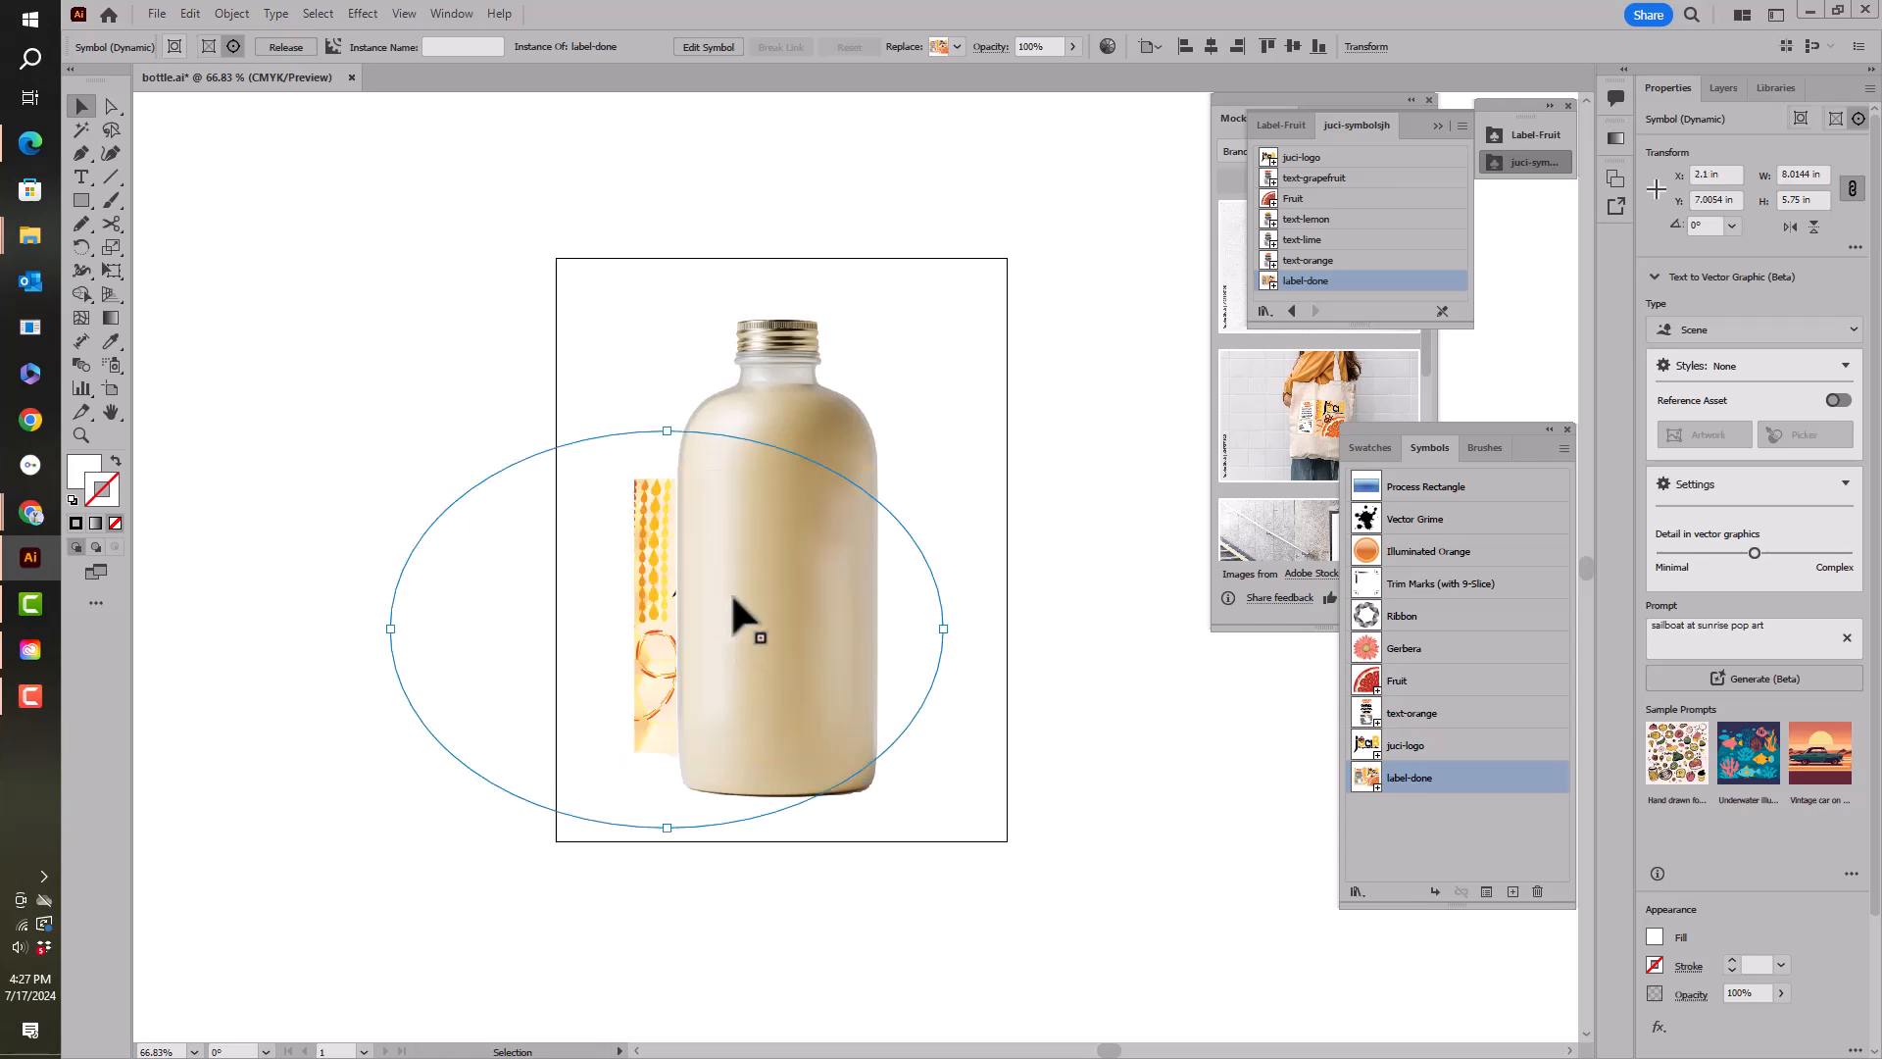
pyautogui.moveTo(661, 601); pyautogui.dragTo(780, 606)
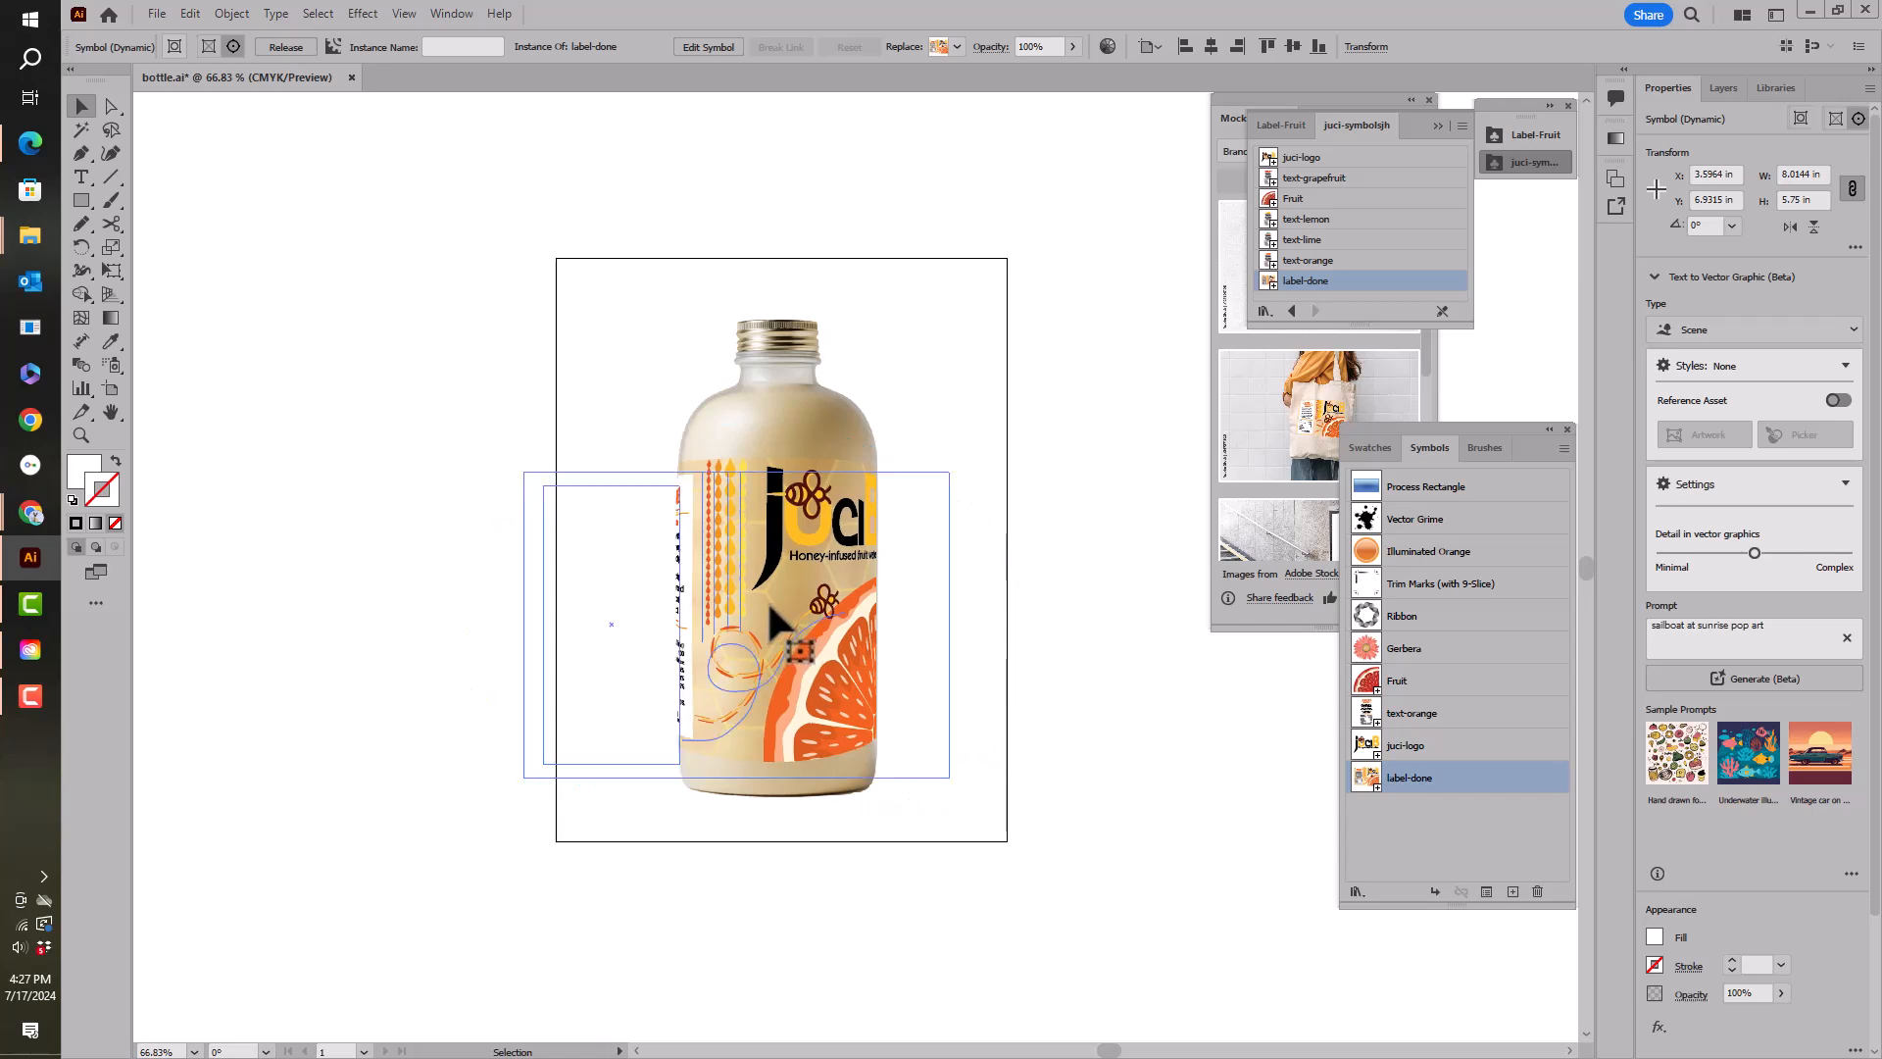
pyautogui.click(767, 598)
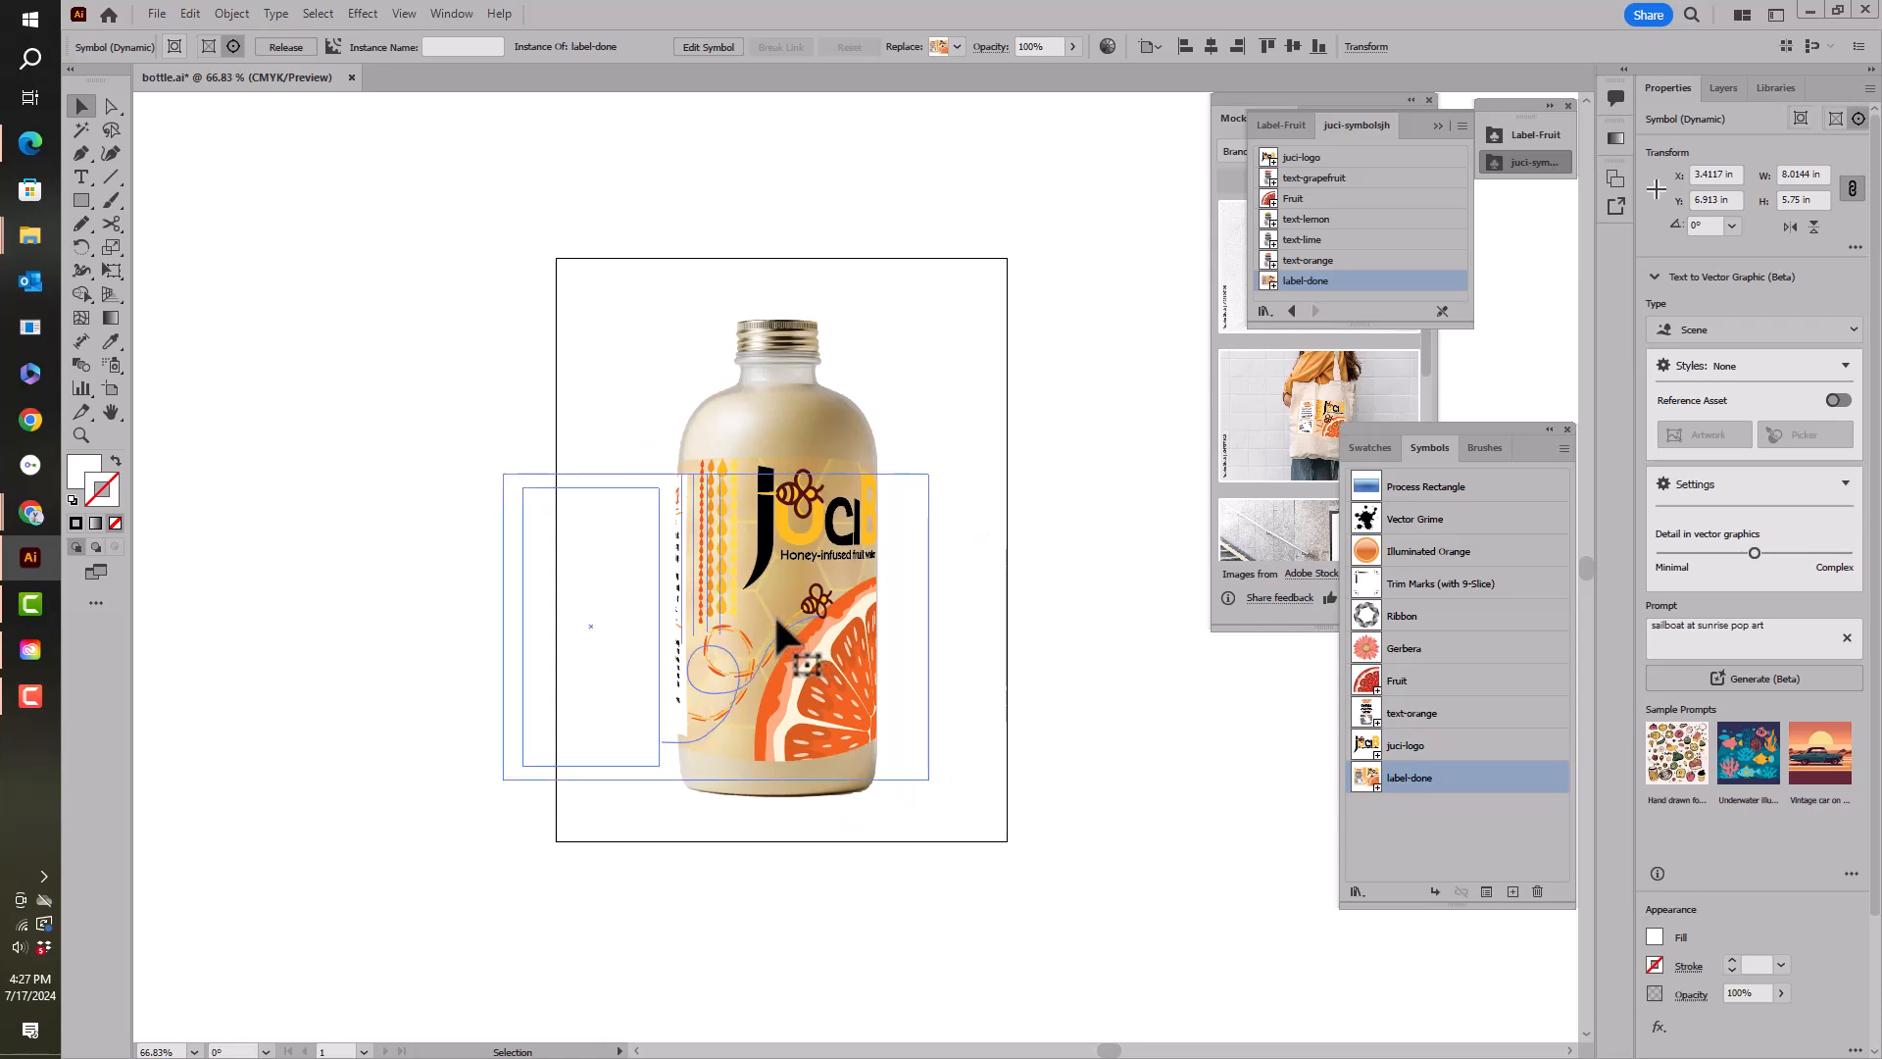
pyautogui.moveTo(795, 613); pyautogui.dragTo(774, 616)
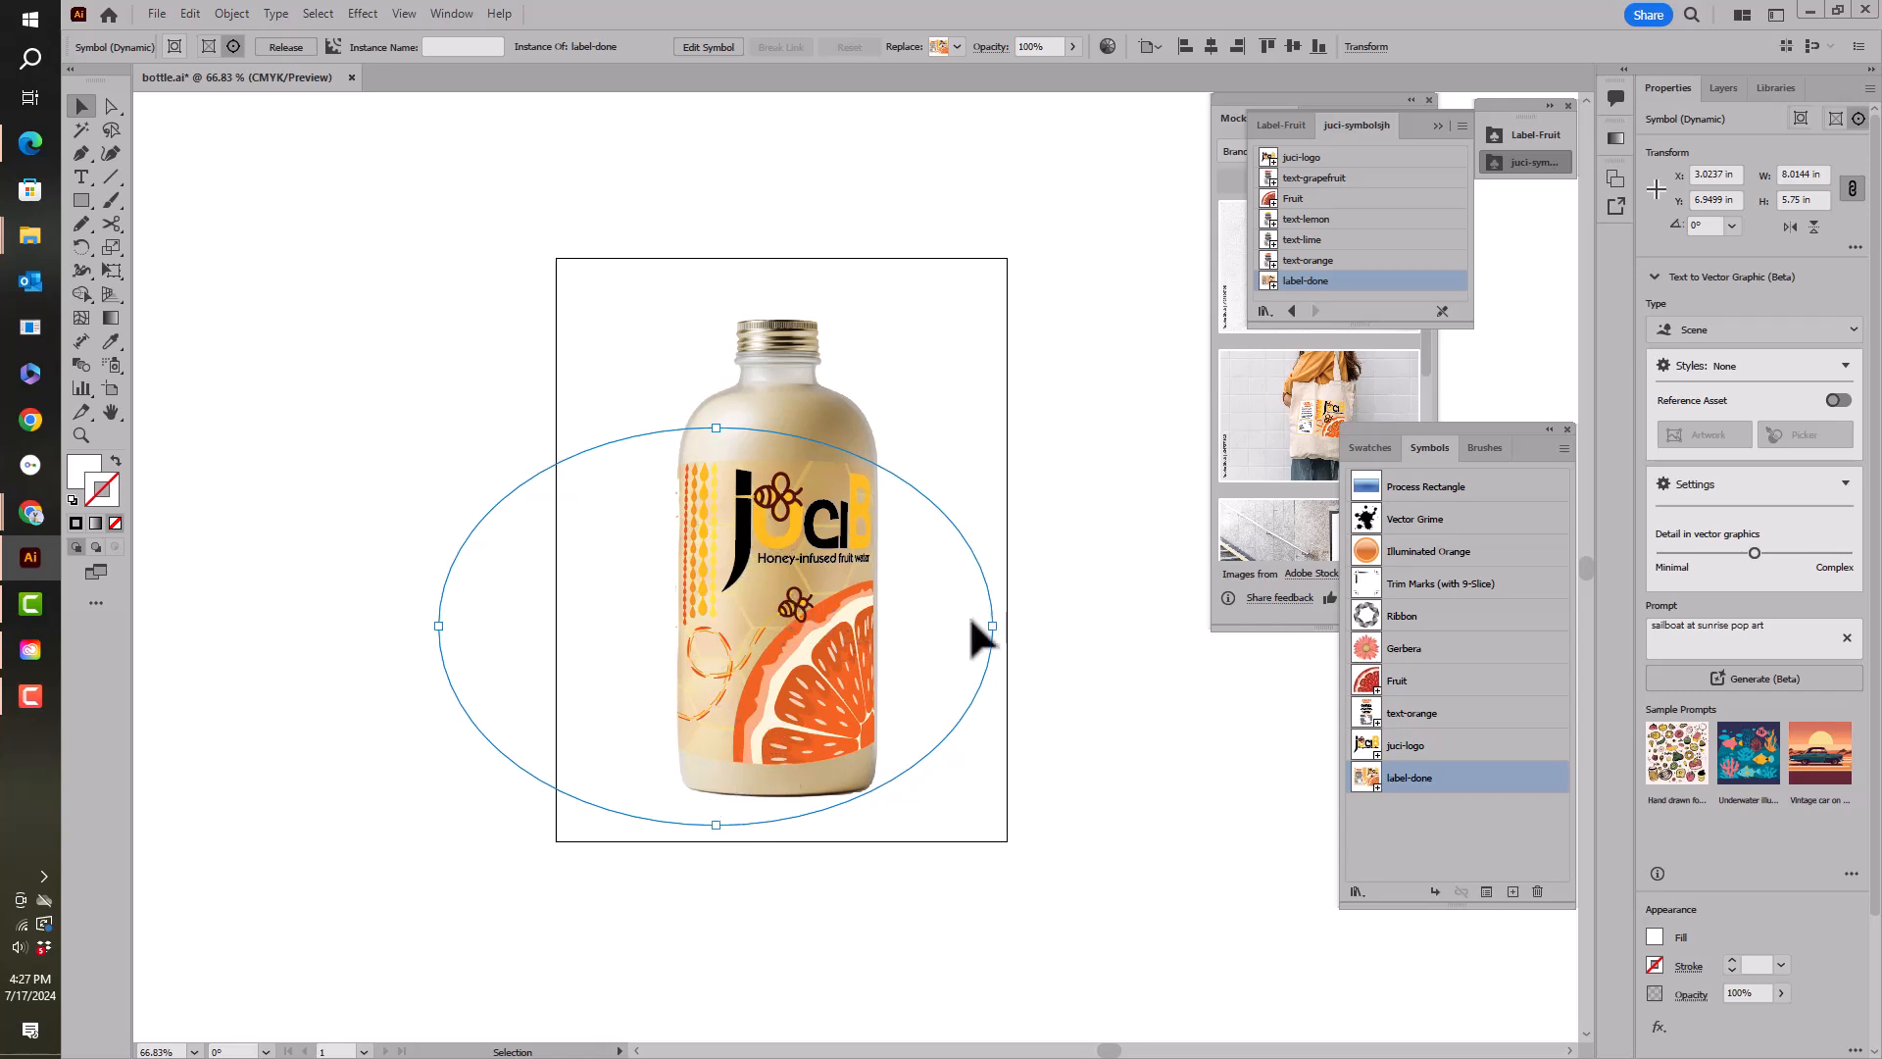
pyautogui.click(1058, 666)
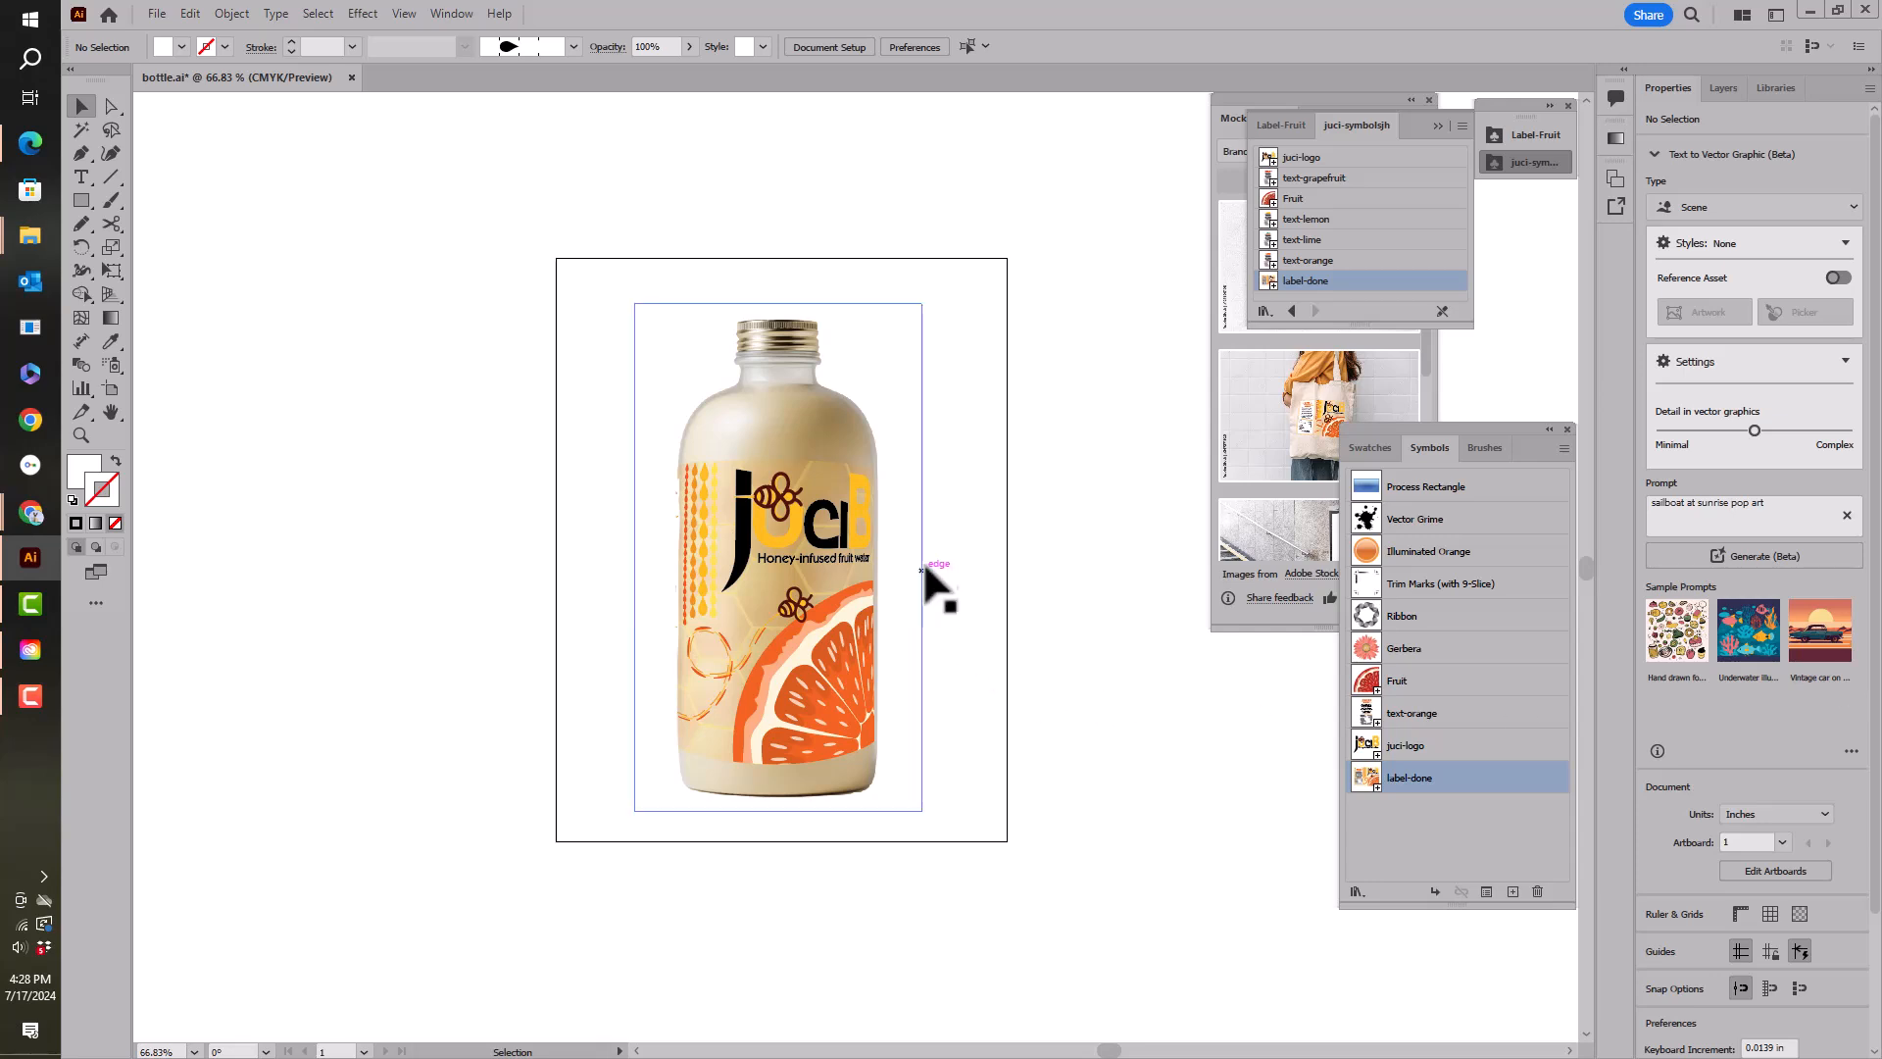
# Save the document as bottlejh.ai in the Juice folder, replacing the existing file and keeping the Illustrator 2020 format options.
pyautogui.click(152, 12)
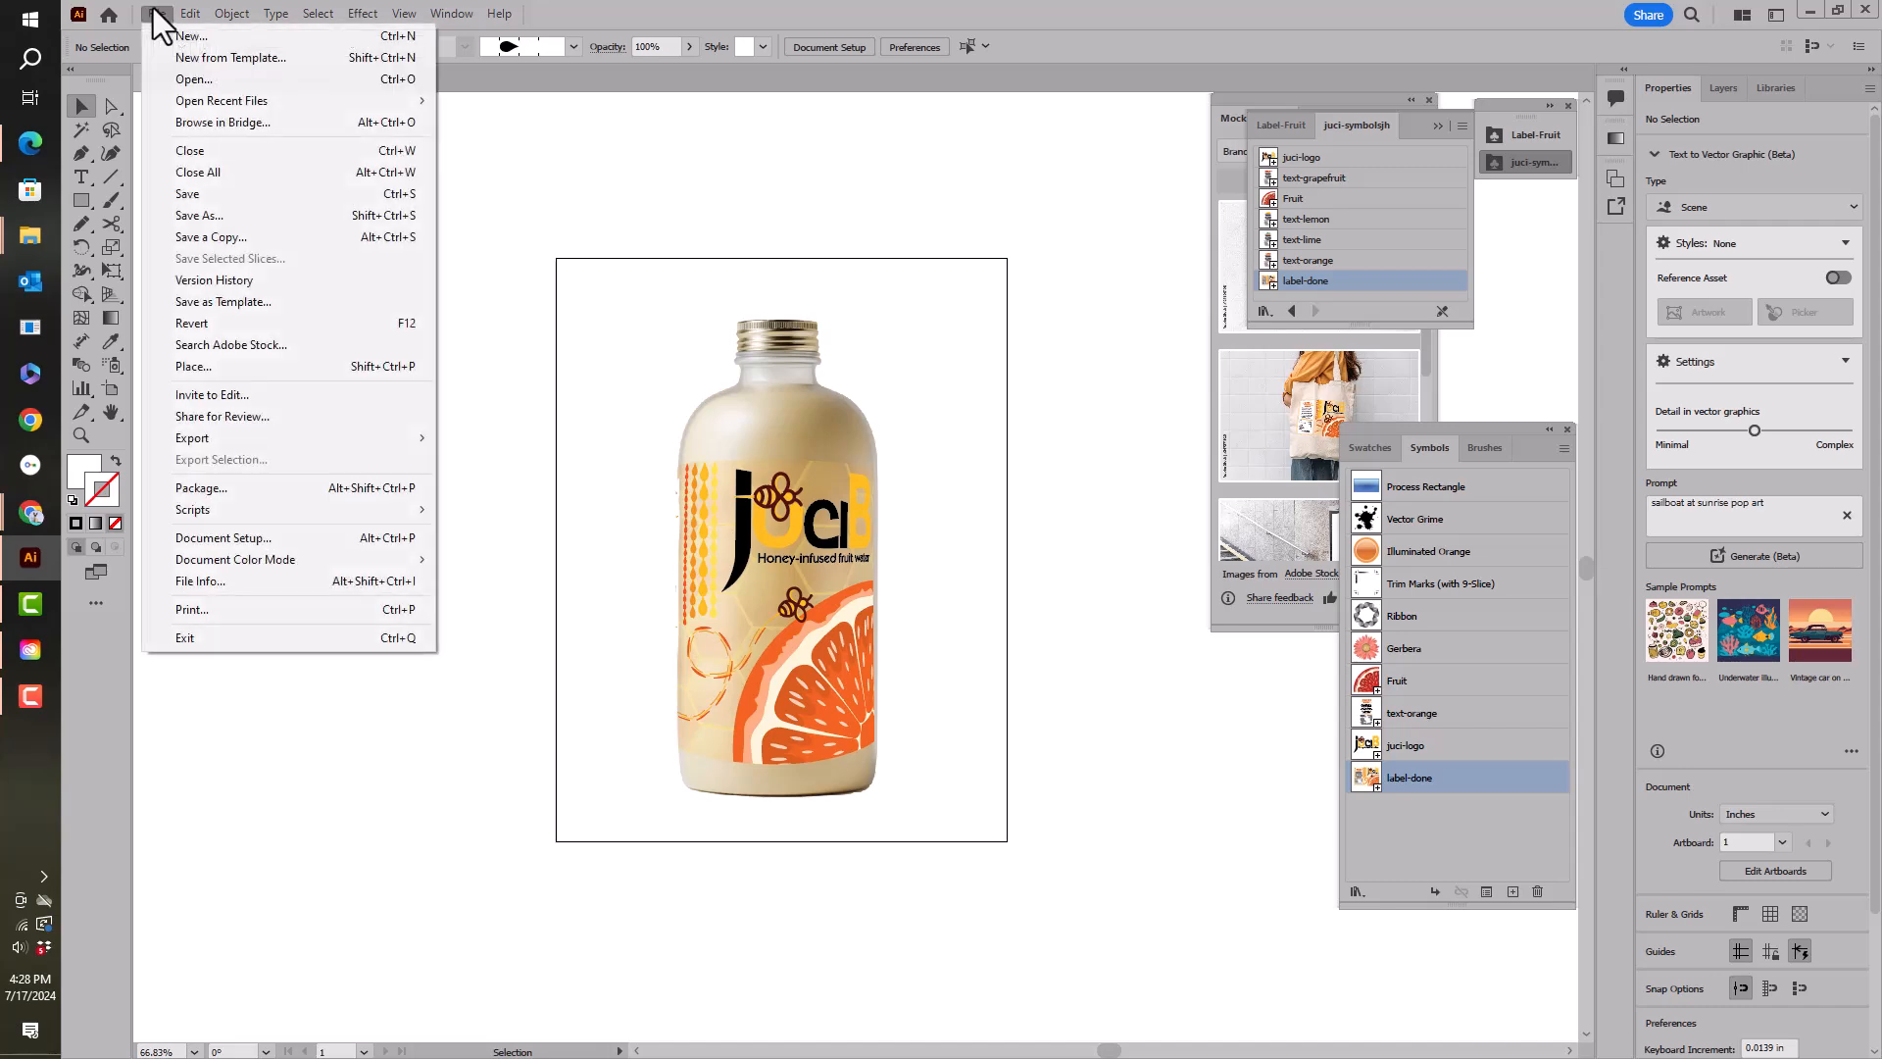
pyautogui.click(196, 214)
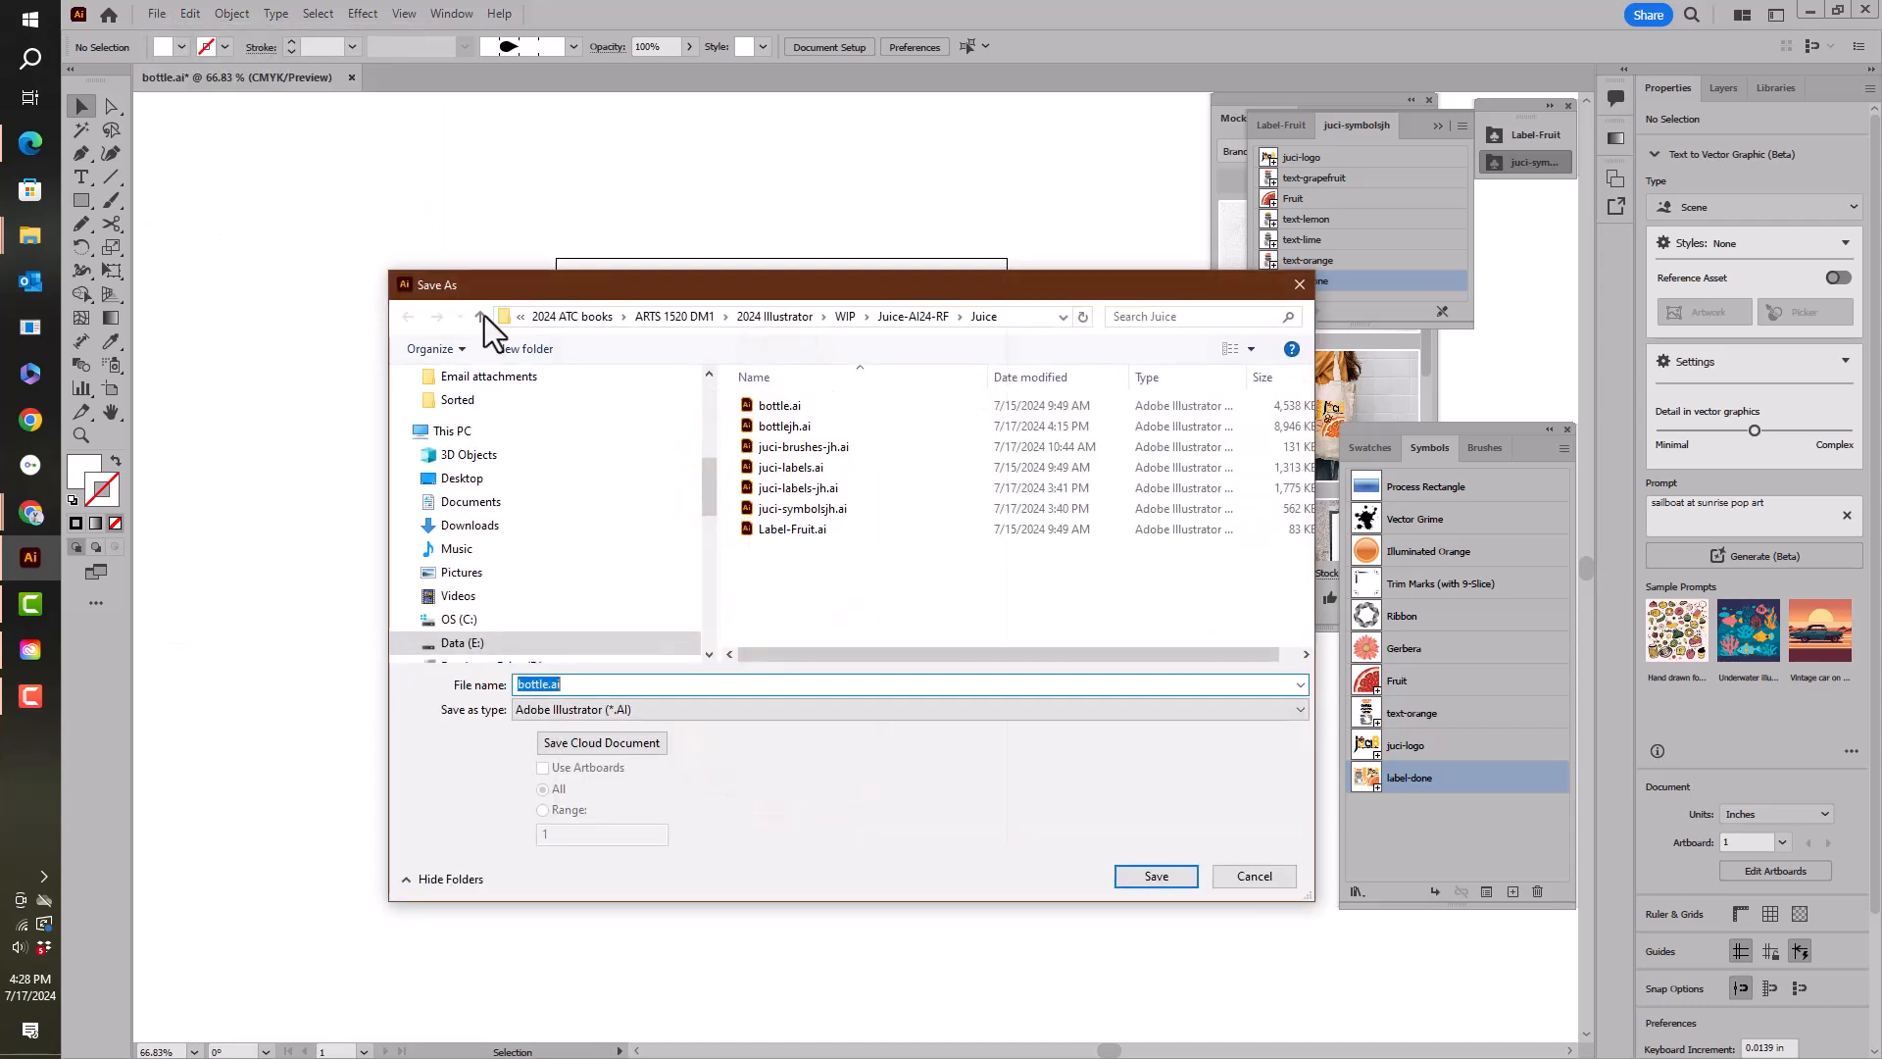
pyautogui.click(796, 429)
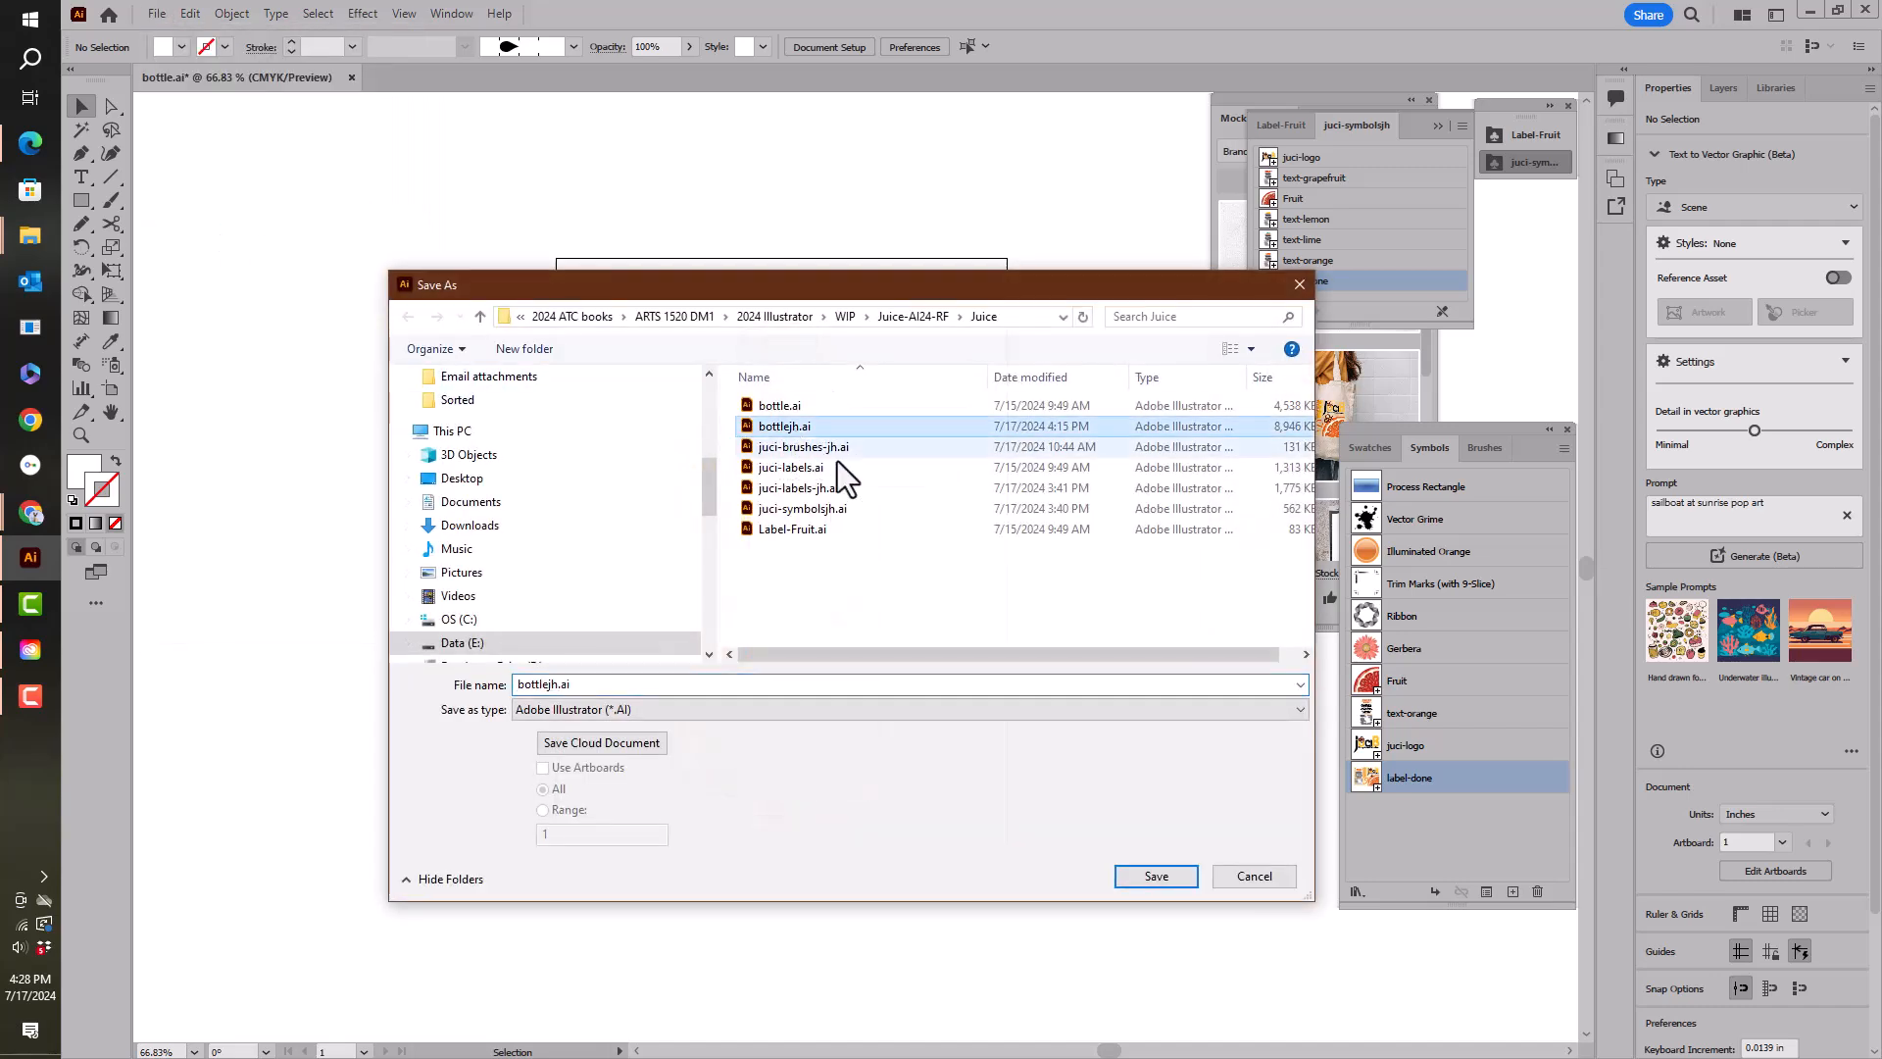
pyautogui.click(1155, 876)
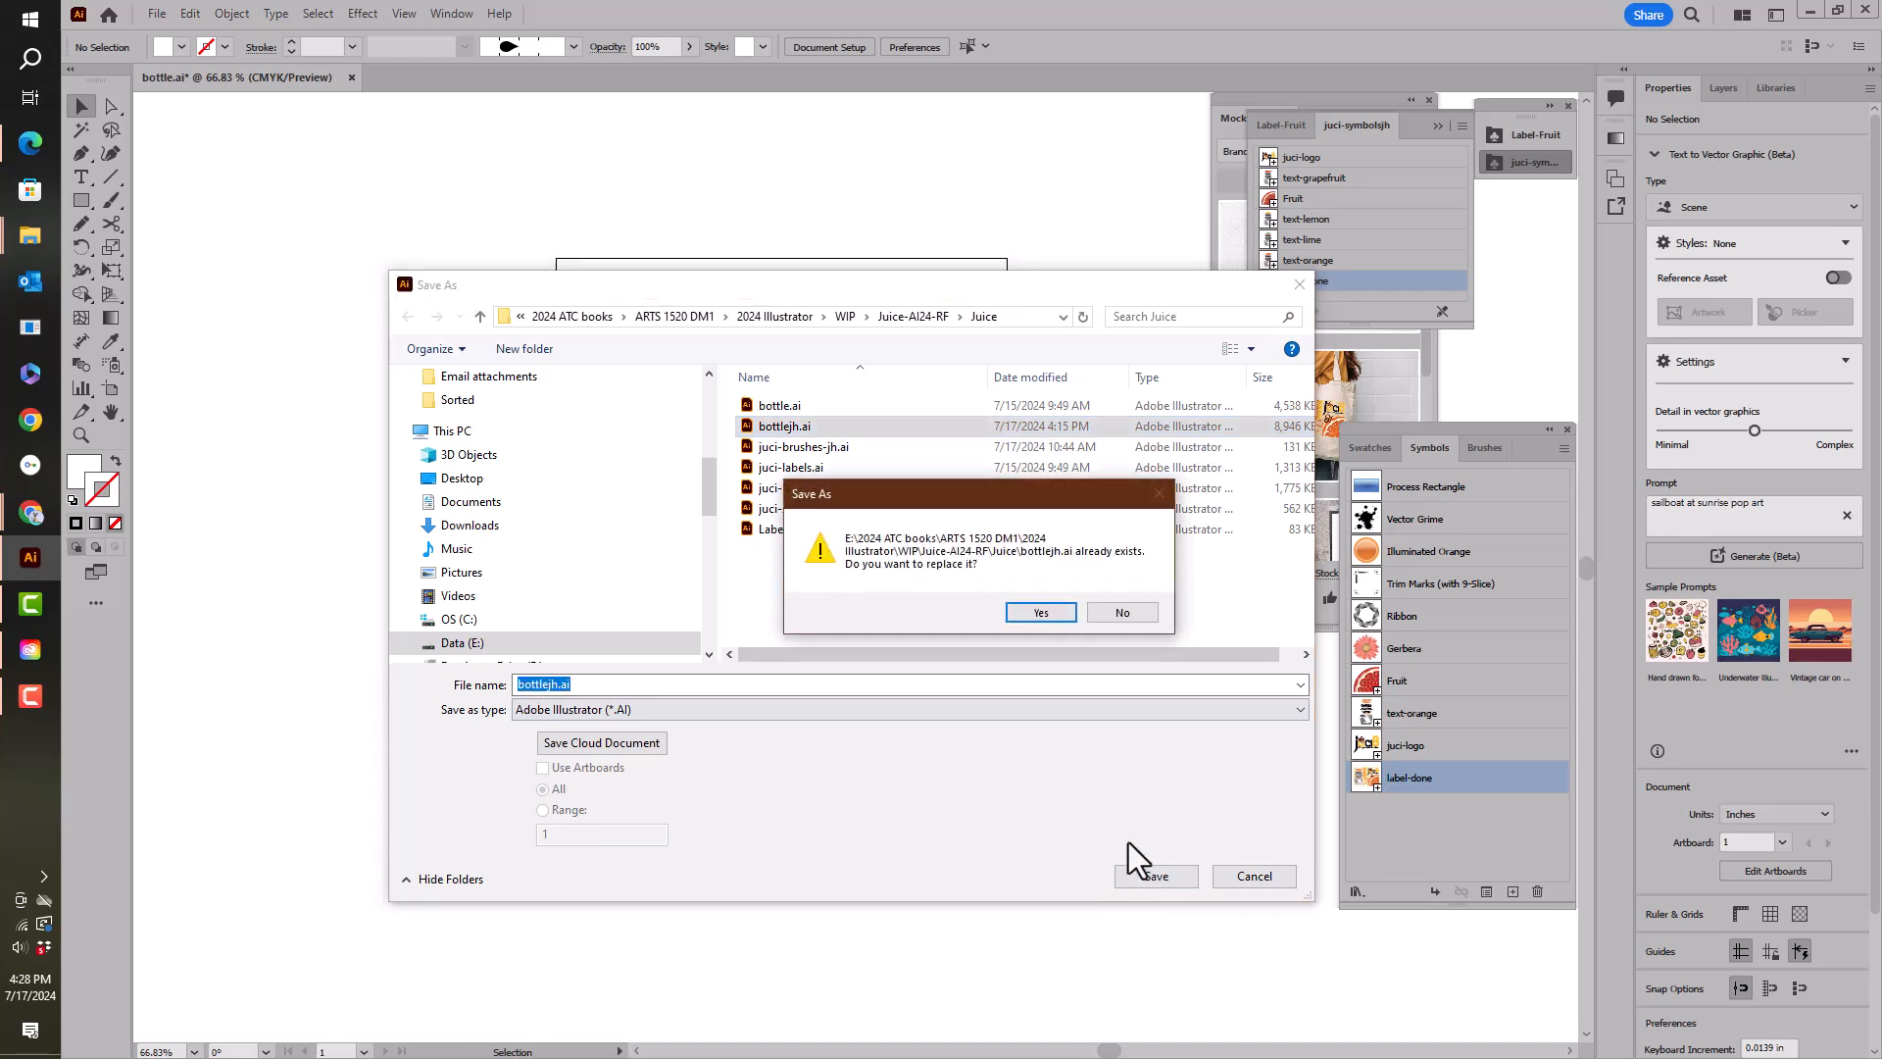
pyautogui.click(1055, 615)
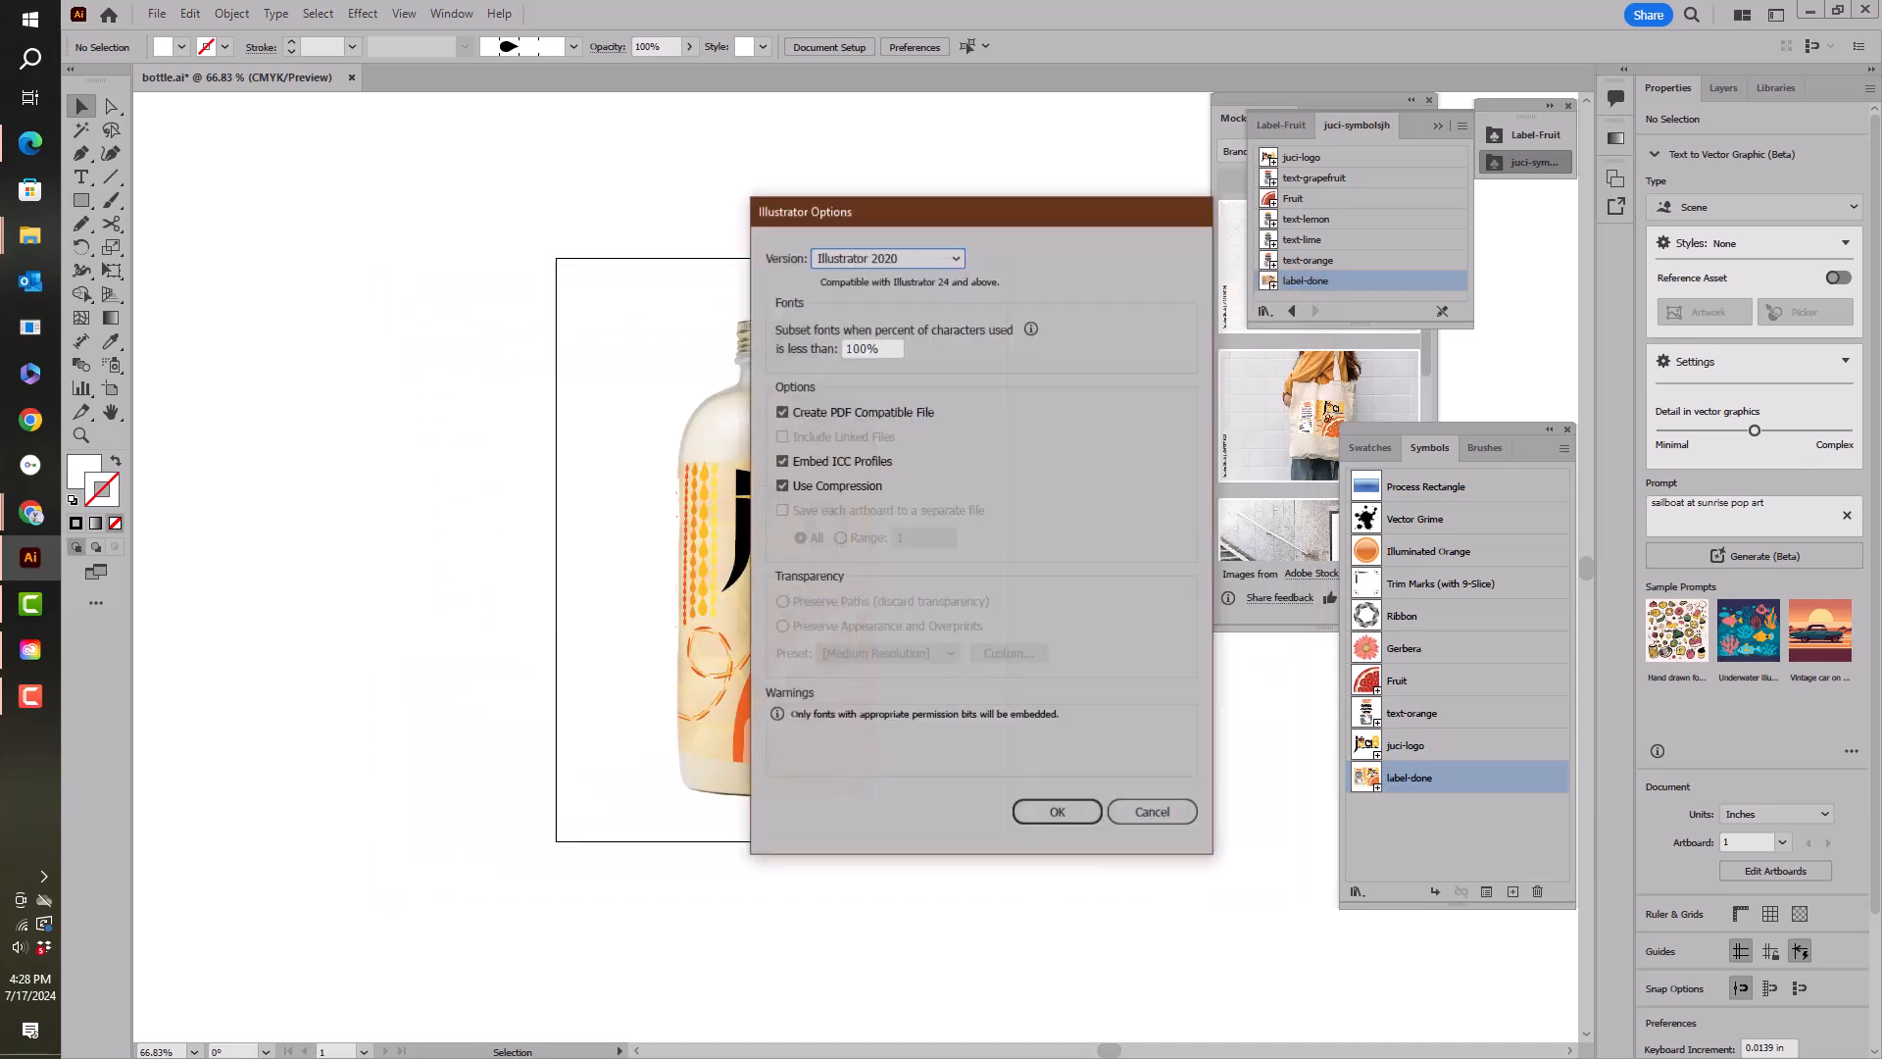
pyautogui.click(1074, 809)
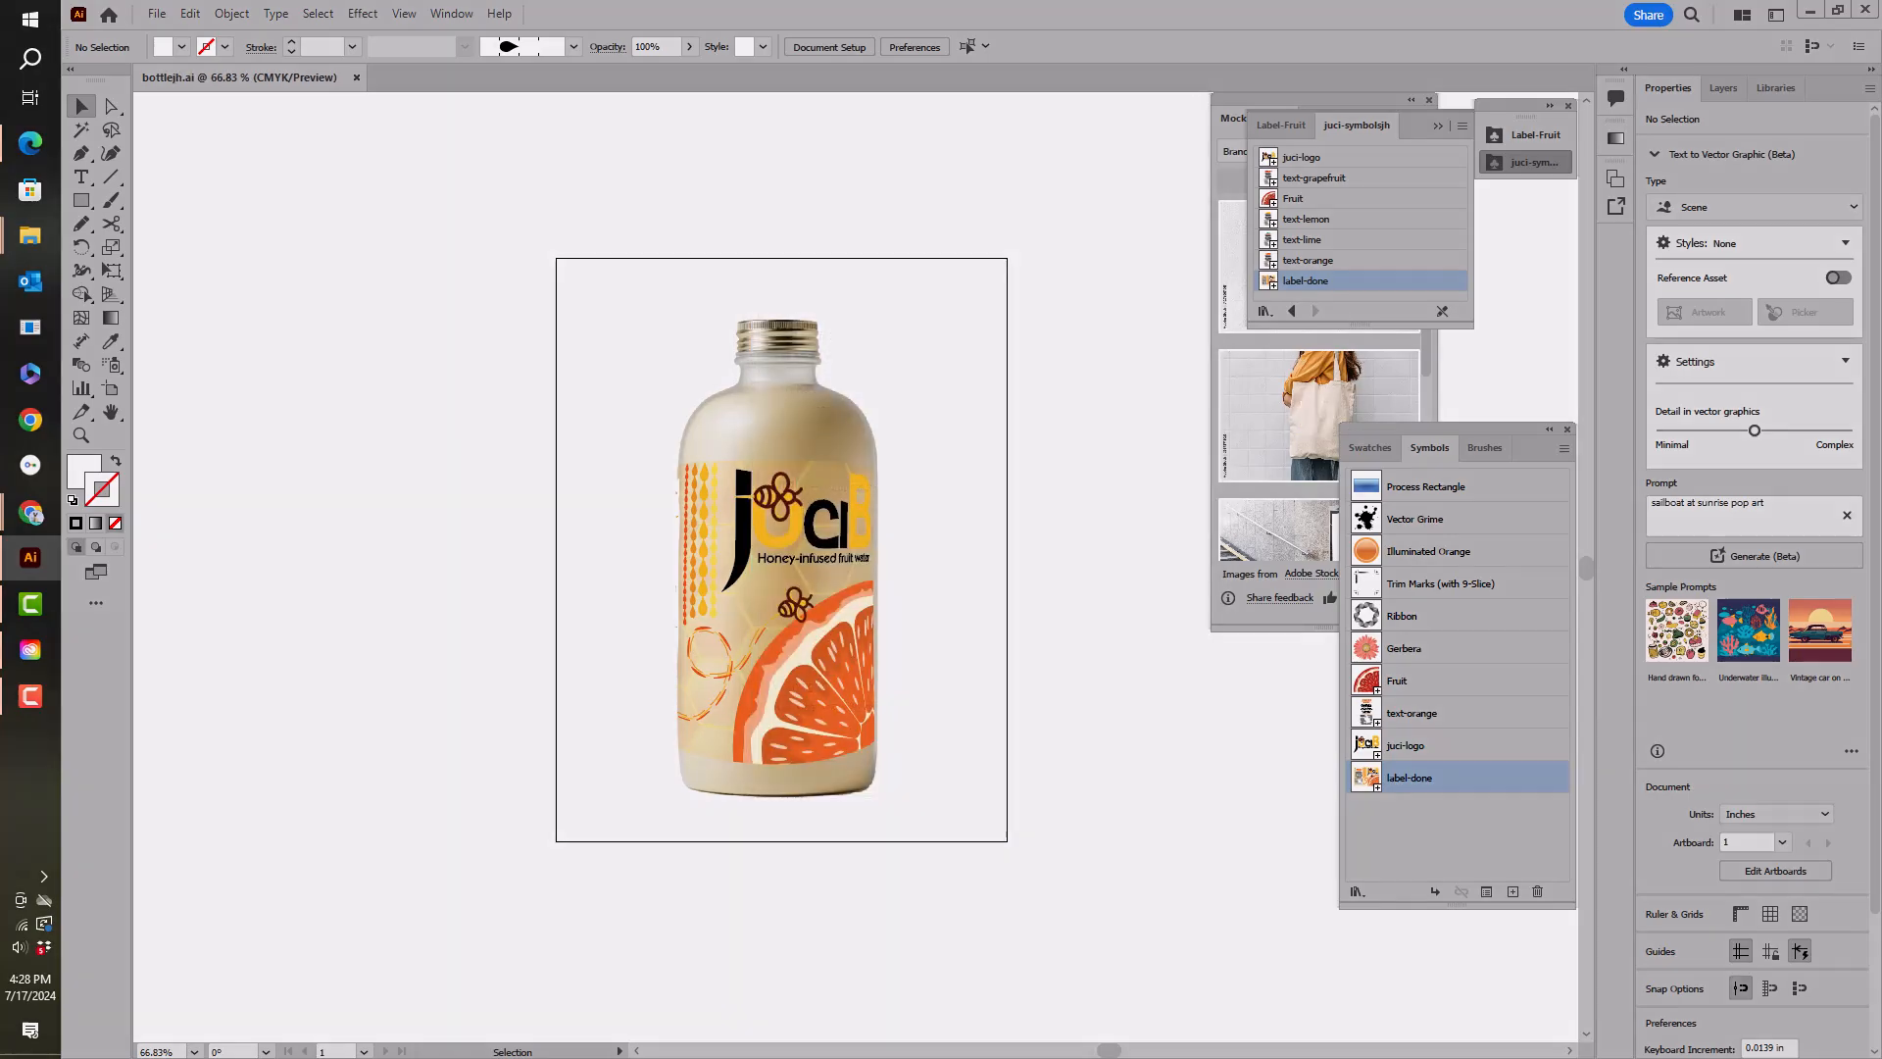